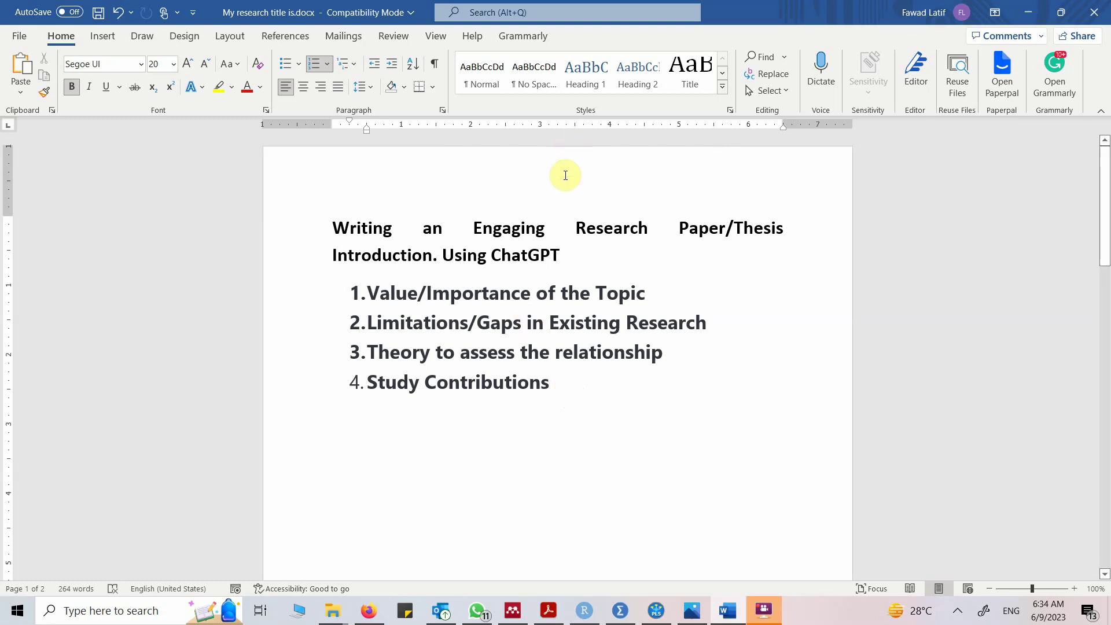
# - Highlight the outline points on the topic's value/importance and on limitations/gaps in existing research
pyautogui.moveTo(368, 291); pyautogui.dragTo(640, 296)
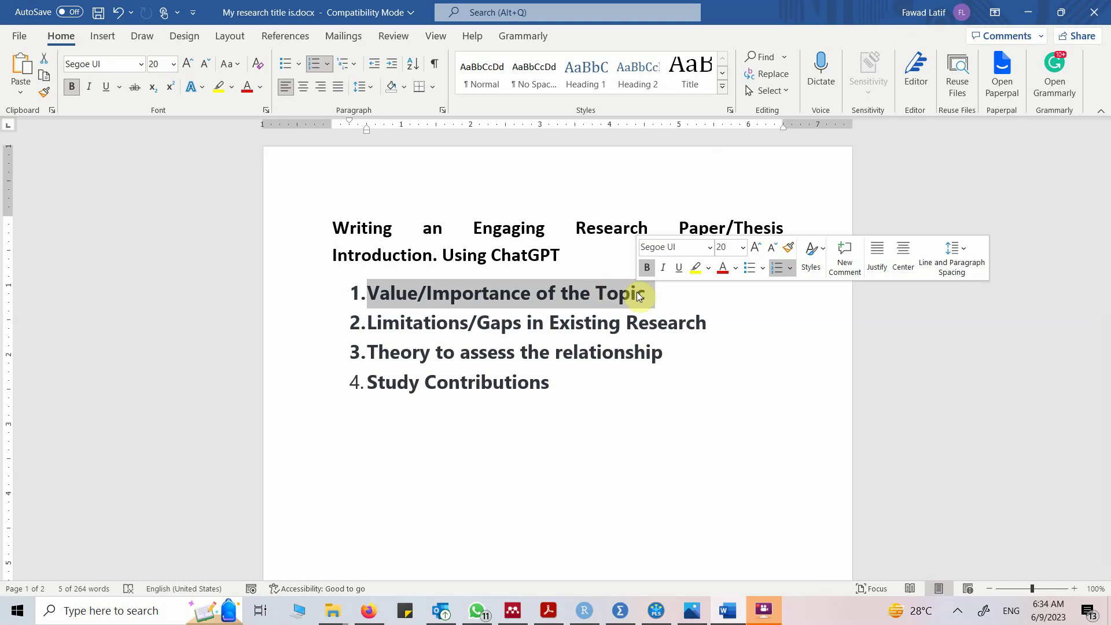
pyautogui.tripleClick(675, 323)
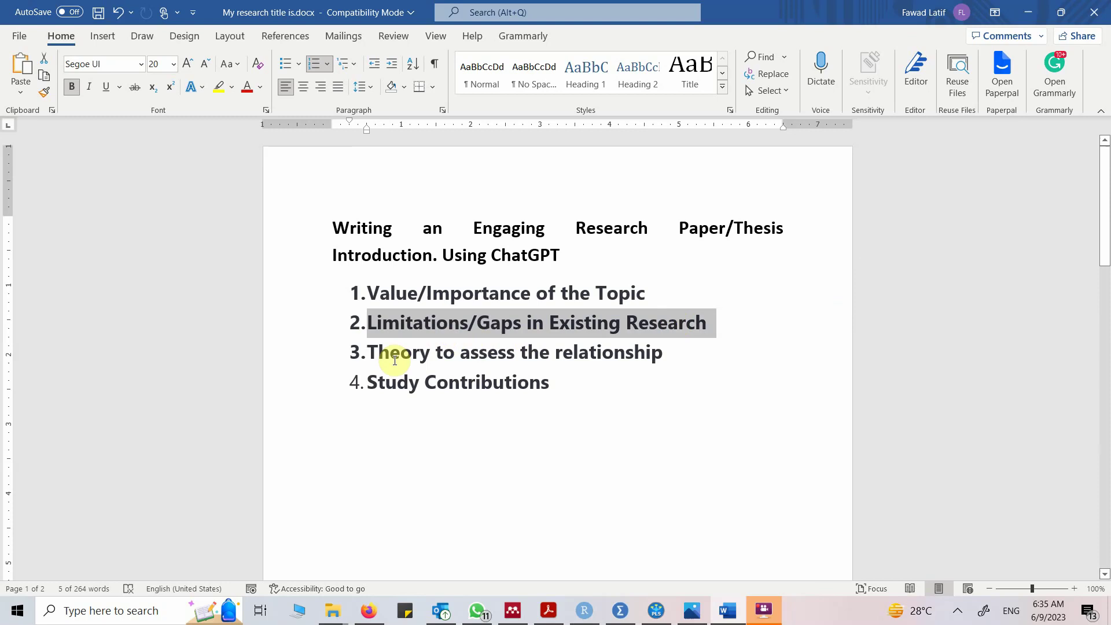
pyautogui.click(380, 352)
pyautogui.click(371, 351)
pyautogui.moveTo(371, 351); pyautogui.dragTo(446, 350)
pyautogui.hotkey('ctrl', 'z')
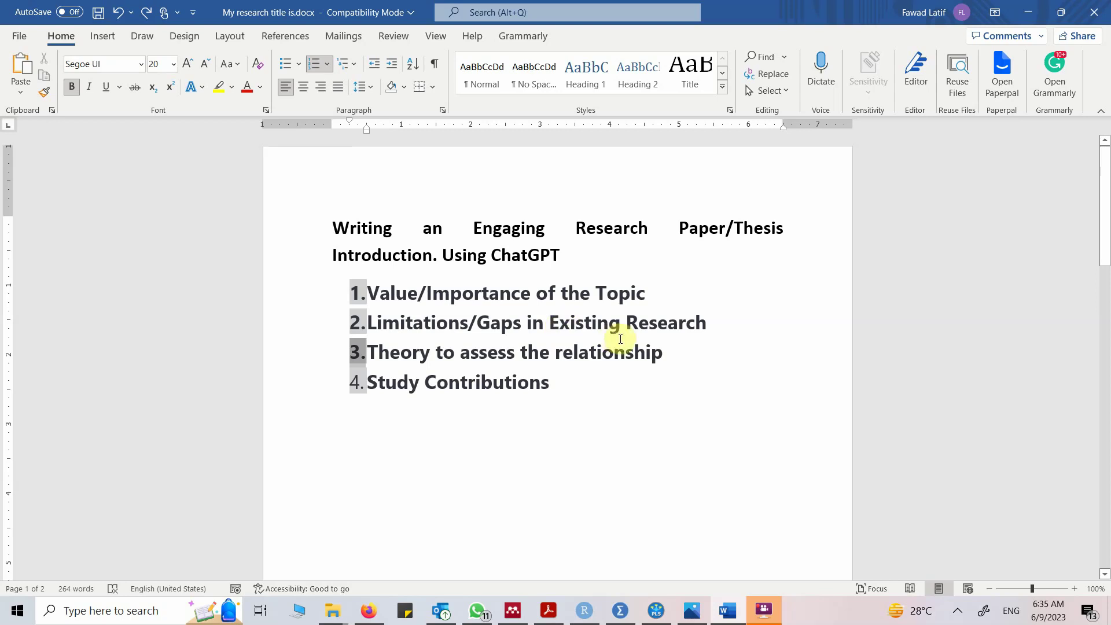
# - Change the third outline point to "Theory to assess the relationships" and highlight the Study Contributions point
pyautogui.click(670, 351)
pyautogui.write('s')
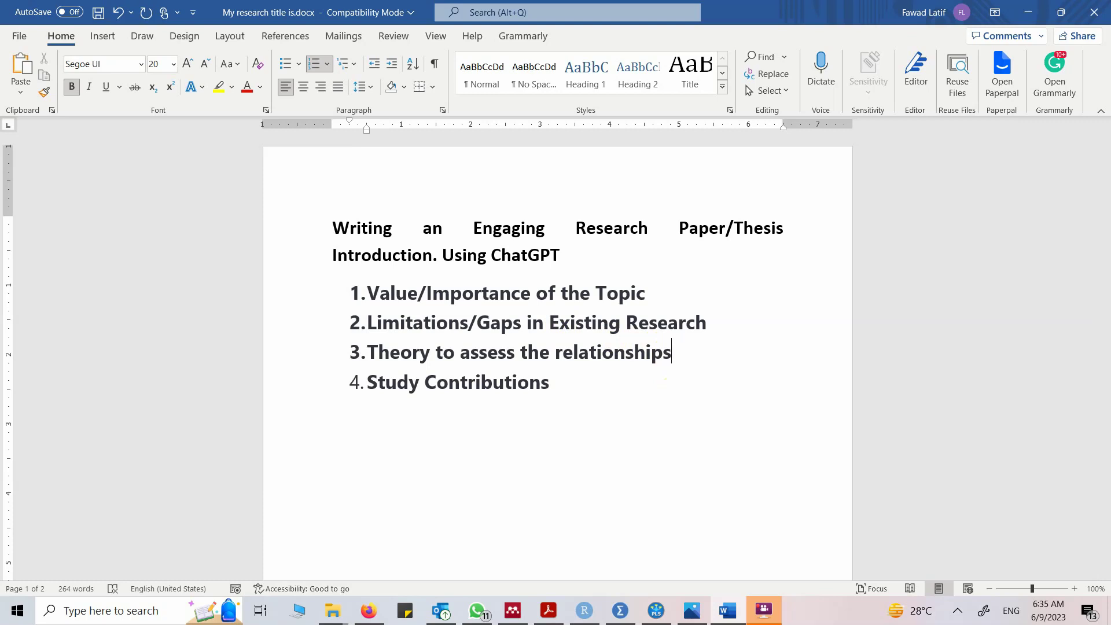
pyautogui.moveTo(367, 377); pyautogui.dragTo(497, 385)
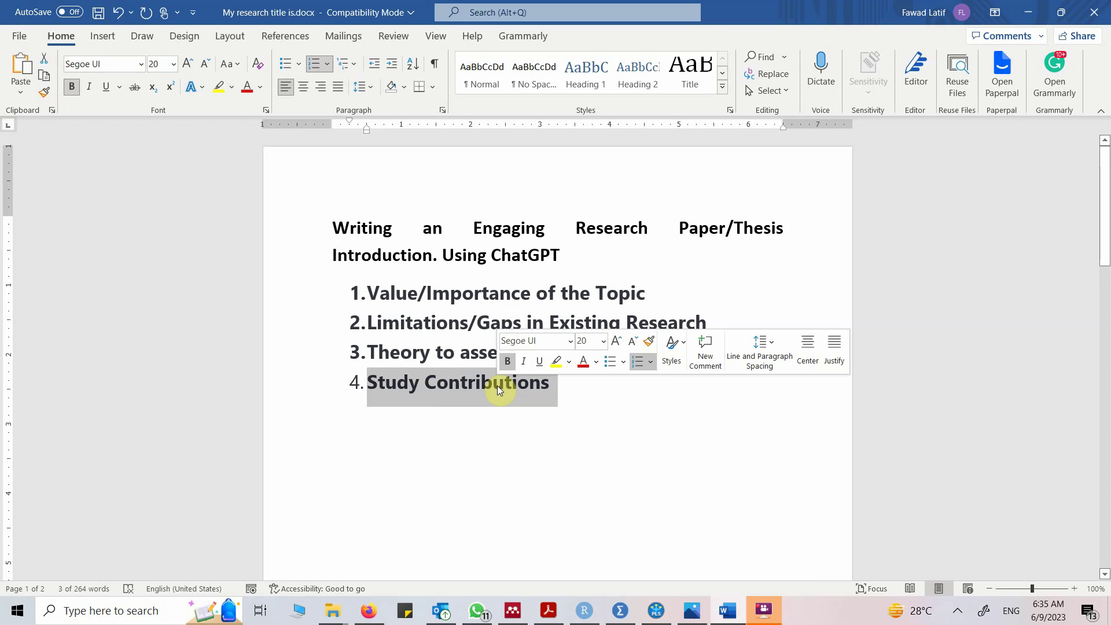
pyautogui.click(585, 387)
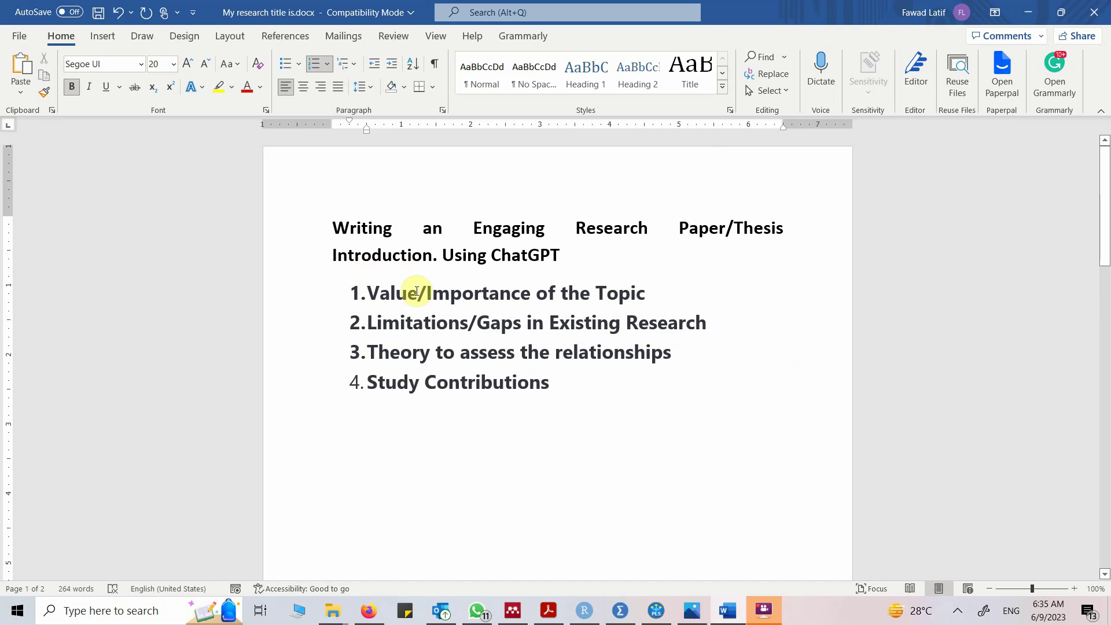
pyautogui.click(365, 292)
pyautogui.moveTo(366, 292); pyautogui.dragTo(530, 351)
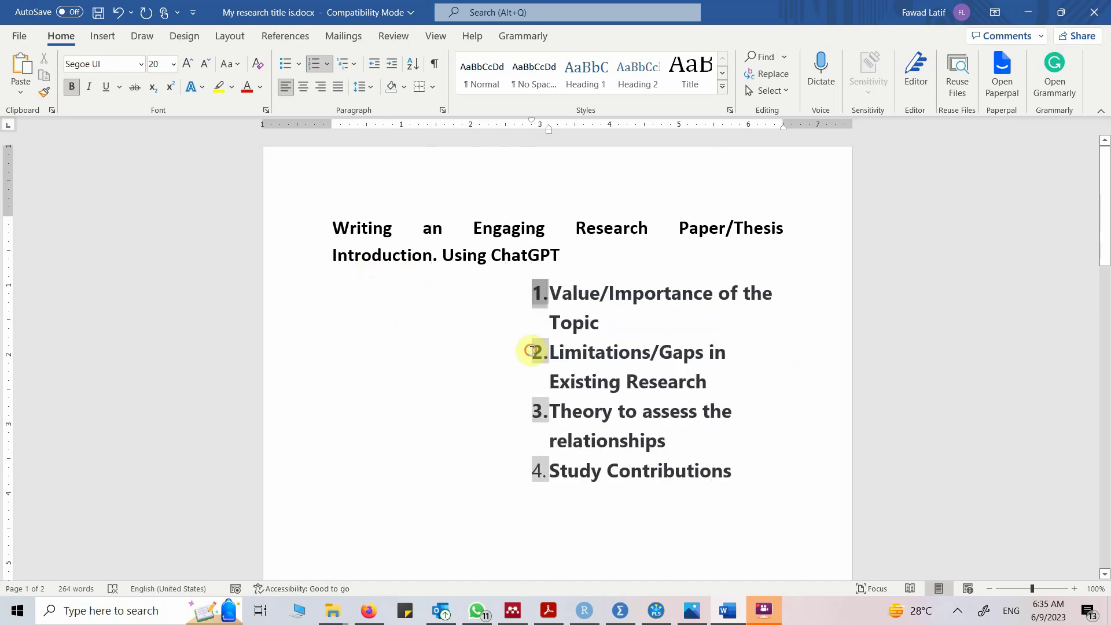
pyautogui.hotkey('ctrl', 'z')
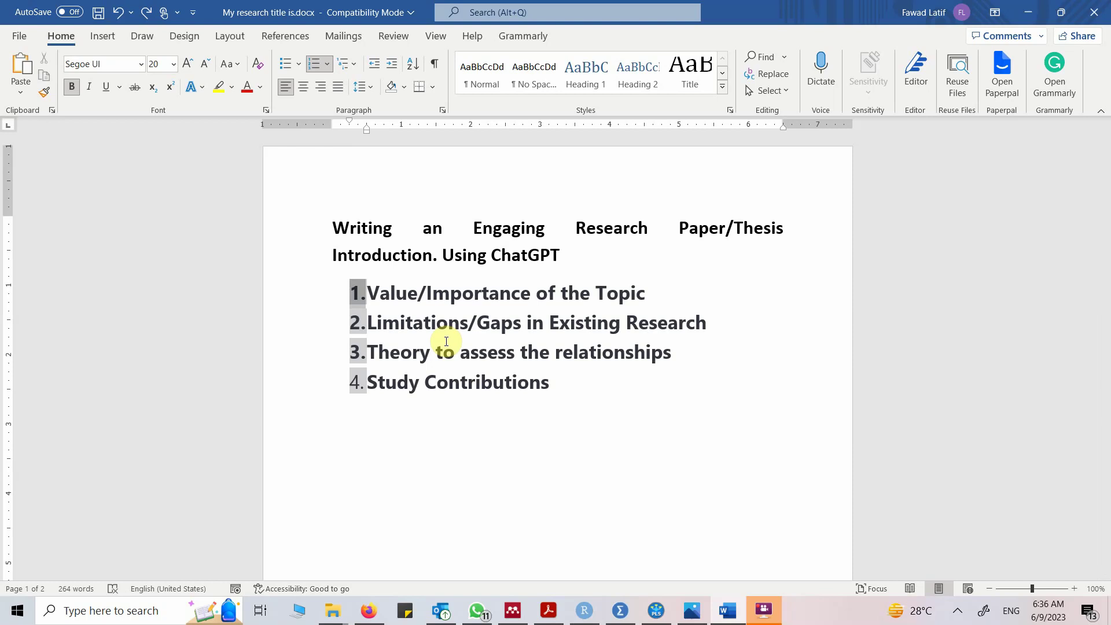
# - Switch to ChatGPT and draft a prompt on Servant Leadership's value/importance with references, for "Impact of Servant Leadership on Project Success with mediating role of Entrepreneurial Orientation"
pyautogui.hotkey('alt', 'Tab')
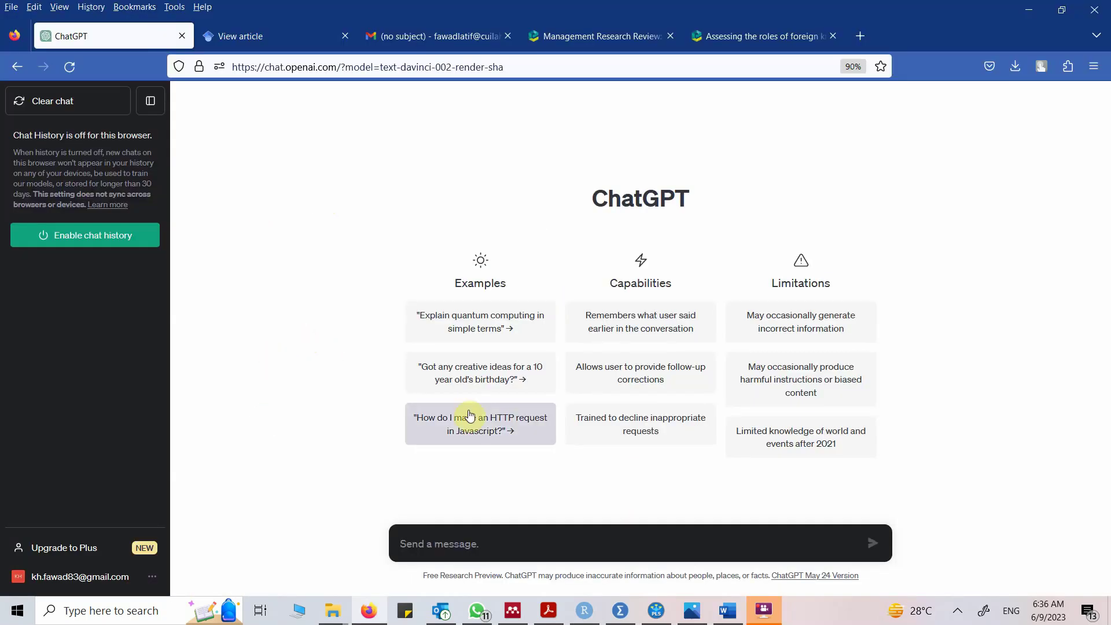
pyautogui.click(497, 539)
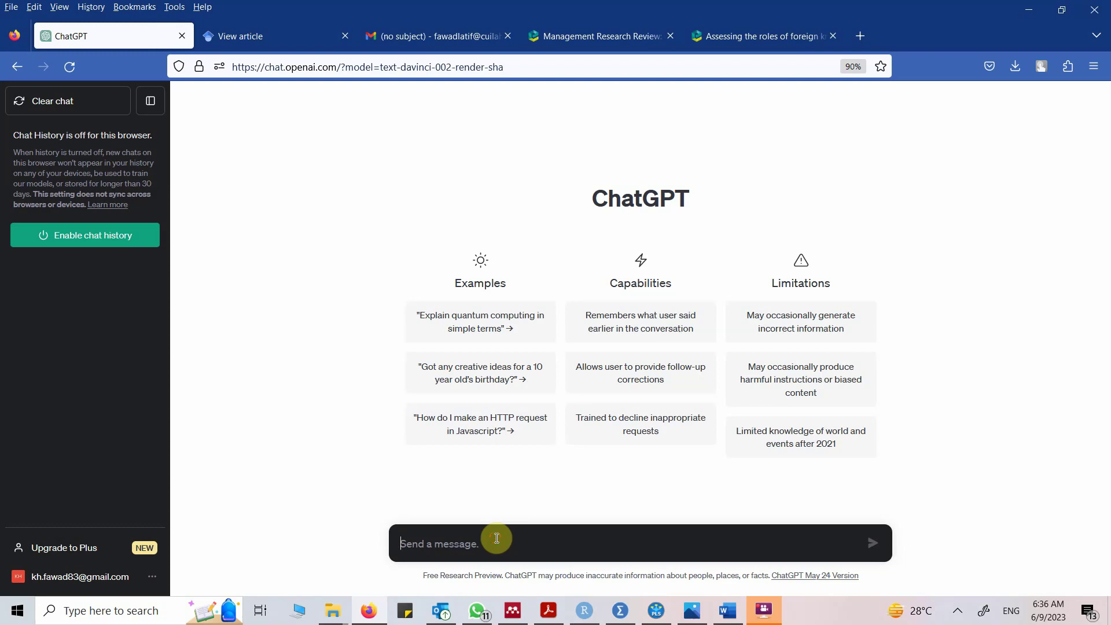
pyautogui.write('My research title is "Impact of Servant Leadership on Project Success with mediating role of Entrepreneurial Orientation". I am in process of writing the introduction. Can you provide me with Value/Importance of Servant Leadership in Shaping Project Success in light of references in the text and full references in the end as a list.')
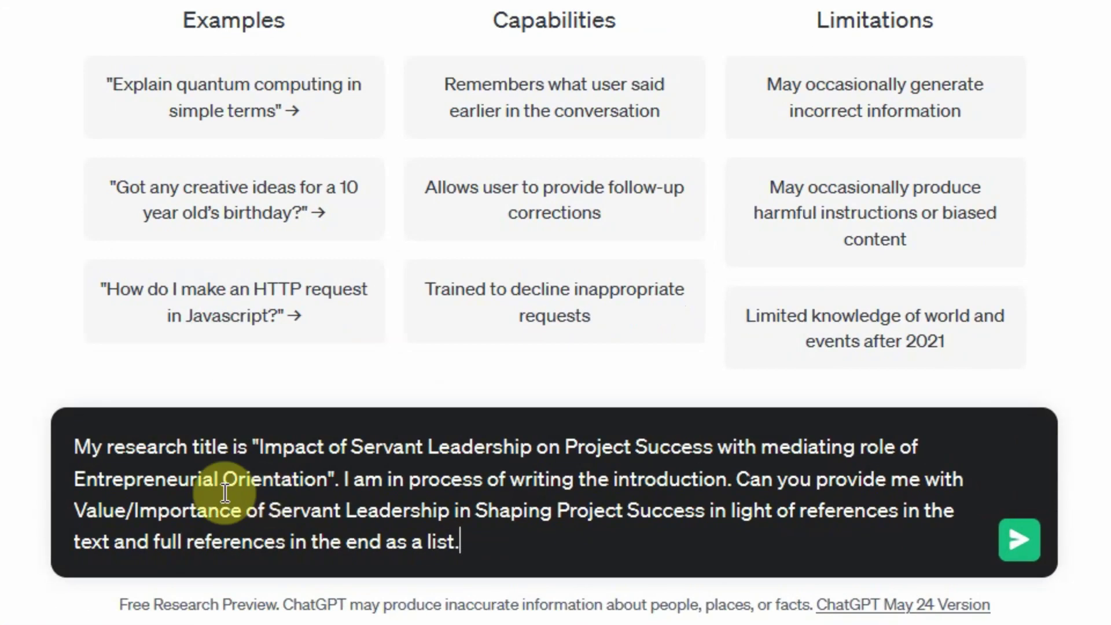
# - Highlight the drafted prompt from the opening quotation mark of the research title through "full references in the end as a list." while reviewing it
pyautogui.click(238, 447)
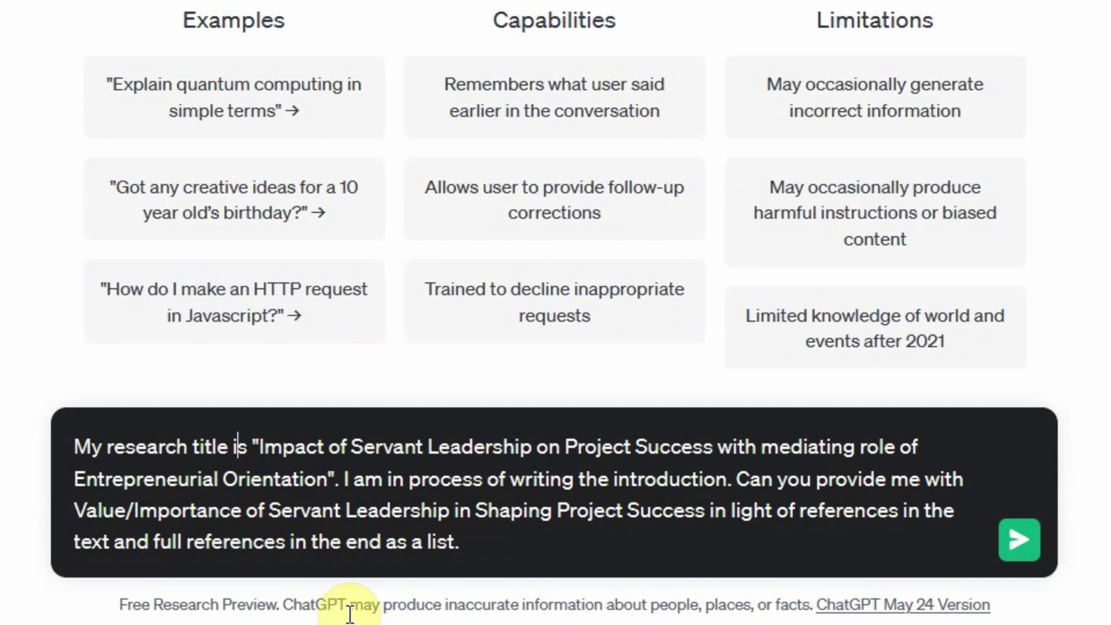
pyautogui.press('Left')
pyautogui.press('Left')
pyautogui.press('Right')
pyautogui.press('Right')
pyautogui.press('Right')
pyautogui.hotkey('shift', 'Right')
pyautogui.hotkey('shift', 'Right')
pyautogui.hotkey('shift', 'Right')
pyautogui.hotkey('shift', 'Right')
pyautogui.hotkey('shift', 'Right')
pyautogui.hotkey('shift', 'Right')
pyautogui.hotkey('shift', 'Right')
pyautogui.hotkey('shift', 'Right')
pyautogui.hotkey('shift', 'Right')
pyautogui.hotkey('shift', 'Right')
pyautogui.hotkey('shift', 'Right')
pyautogui.hotkey('shift', 'Right')
pyautogui.hotkey('shift', 'Right')
pyautogui.hotkey('shift', 'Right')
pyautogui.hotkey('shift', 'Right')
pyautogui.hotkey('shift', 'Right')
pyautogui.hotkey('shift', 'Right')
pyautogui.hotkey('shift', 'Right')
pyautogui.hotkey('shift', 'Right')
pyautogui.hotkey('shift', 'Right')
pyautogui.hotkey('shift', 'Right')
pyautogui.hotkey('shift', 'Right')
pyautogui.hotkey('shift', 'Right')
pyautogui.hotkey('shift', 'Right')
pyautogui.hotkey('shift', 'Right')
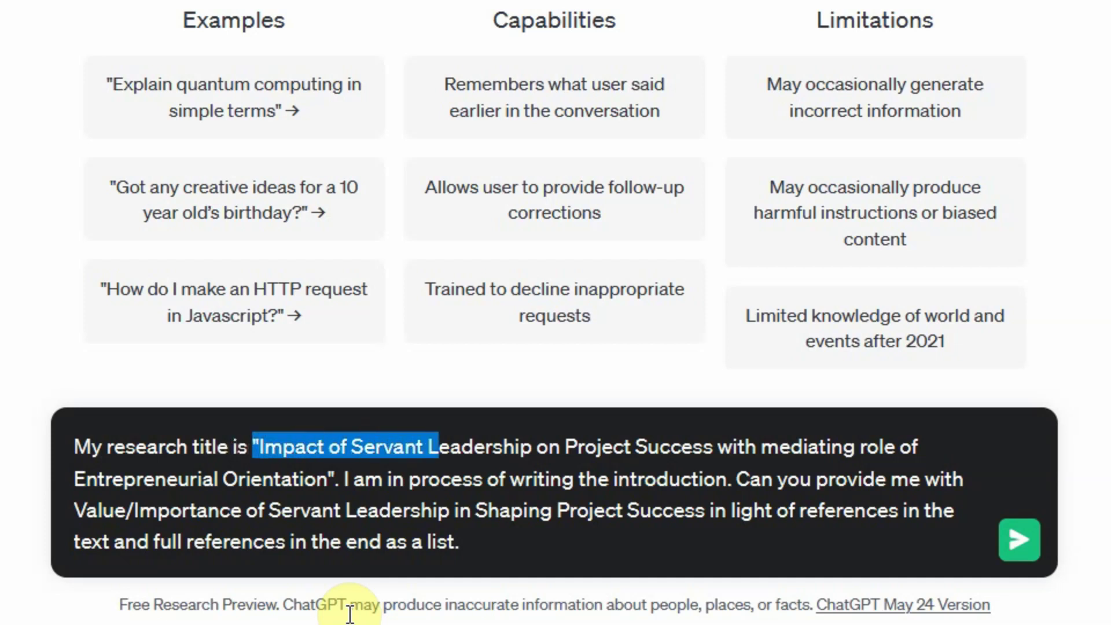
pyautogui.hotkey('shift', 'Right')
pyautogui.hotkey('shift', 'Right')
pyautogui.hotkey('shift', 'Right')
pyautogui.hotkey('shift', 'Right')
pyautogui.hotkey('shift', 'Right')
pyautogui.hotkey('shift', 'Right')
pyautogui.hotkey('shift', 'Right')
pyautogui.hotkey('shift', 'Right')
pyautogui.hotkey('shift', 'Right')
pyautogui.hotkey('shift', 'Right')
pyautogui.hotkey('shift', 'Right')
pyautogui.hotkey('shift', 'Right')
pyautogui.hotkey('shift', 'Right')
pyautogui.hotkey('shift', 'Right')
pyautogui.hotkey('shift', 'Right')
pyautogui.hotkey('shift', 'Right')
pyautogui.hotkey('shift', 'Right')
pyautogui.hotkey('shift', 'Right')
pyautogui.hotkey('shift', 'Right')
pyautogui.hotkey('shift', 'Right')
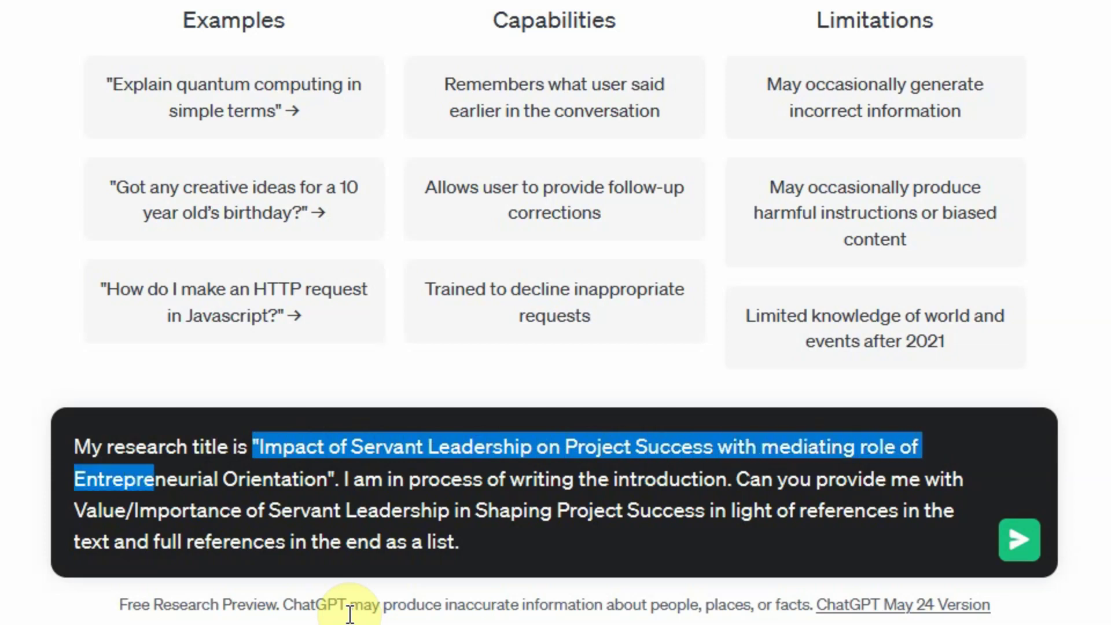
pyautogui.hotkey('shift', 'Right')
pyautogui.hotkey('shift', 'Right')
pyautogui.hotkey('shift', 'Right')
pyautogui.hotkey('shift', 'Right')
pyautogui.hotkey('shift', 'Right')
pyautogui.hotkey('shift', 'Right')
pyautogui.hotkey('shift', 'Right')
pyautogui.hotkey('shift', 'Right')
pyautogui.hotkey('shift', 'Right')
pyautogui.hotkey('shift', 'Right')
pyautogui.hotkey('shift', 'Right')
pyautogui.hotkey('shift', 'Right')
pyautogui.hotkey('shift', 'Right')
pyautogui.hotkey('shift', 'Right')
pyautogui.hotkey('shift', 'Right')
pyautogui.hotkey('shift', 'Right')
pyautogui.hotkey('shift', 'Right')
pyautogui.hotkey('shift', 'Right')
pyautogui.hotkey('shift', 'Right')
pyautogui.hotkey('shift', 'Right')
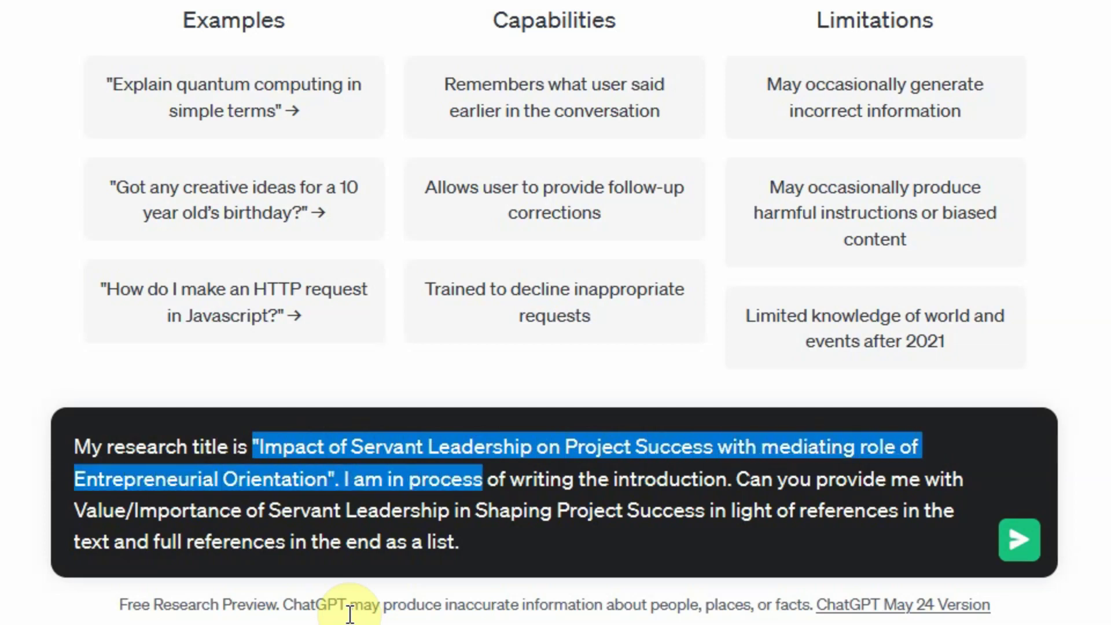
pyautogui.hotkey('shift', 'Right')
pyautogui.hotkey('shift', 'Right')
pyautogui.hotkey('shift', 'Right')
pyautogui.hotkey('shift', 'Right')
pyautogui.hotkey('shift', 'Right')
pyautogui.hotkey('shift', 'Right')
pyautogui.hotkey('shift', 'Right')
pyautogui.hotkey('shift', 'Right')
pyautogui.hotkey('shift', 'Right')
pyautogui.hotkey('shift', 'Right')
pyautogui.hotkey('shift', 'Right')
pyautogui.hotkey('shift', 'Right')
pyautogui.hotkey('shift', 'Right')
pyautogui.hotkey('shift', 'Right')
pyautogui.hotkey('shift', 'Right')
pyautogui.hotkey('shift', 'Right')
pyautogui.hotkey('shift', 'Right')
pyautogui.hotkey('shift', 'Right')
pyautogui.hotkey('shift', 'Right')
pyautogui.hotkey('shift', 'Right')
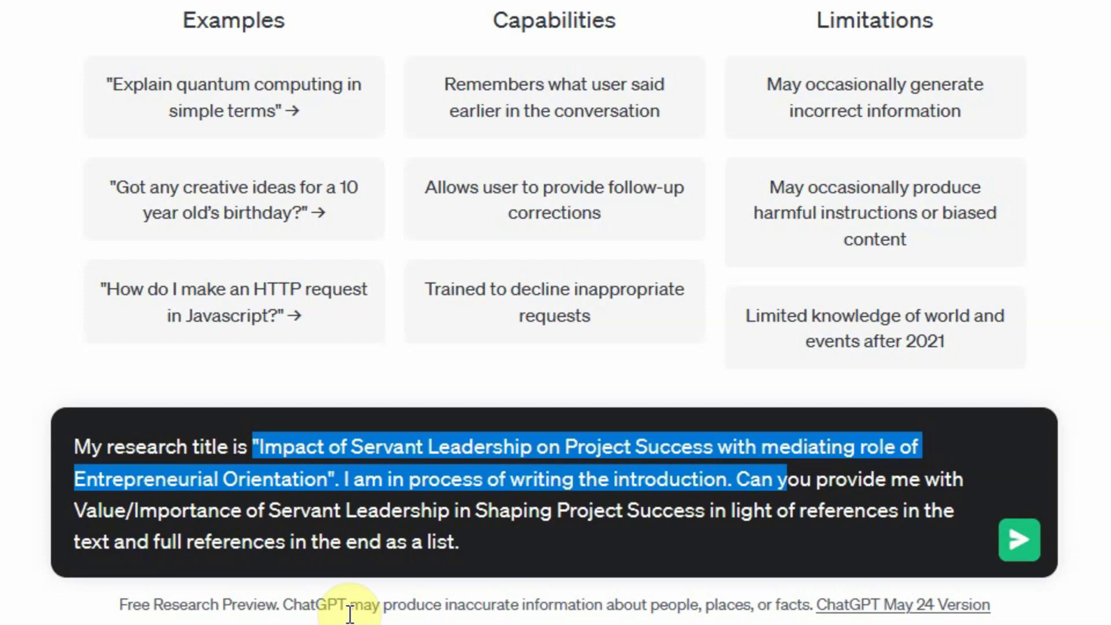
pyautogui.hotkey('shift', 'Right')
pyautogui.hotkey('shift', 'Right')
pyautogui.hotkey('shift', 'Right')
pyautogui.hotkey('shift', 'Right')
pyautogui.hotkey('shift', 'Right')
pyautogui.hotkey('shift', 'Right')
pyautogui.hotkey('shift', 'Right')
pyautogui.hotkey('shift', 'Right')
pyautogui.hotkey('shift', 'Right')
pyautogui.hotkey('shift', 'Right')
pyautogui.hotkey('shift', 'Right')
pyautogui.hotkey('shift', 'Right')
pyautogui.hotkey('shift', 'Right')
pyautogui.hotkey('shift', 'Right')
pyautogui.hotkey('shift', 'Right')
pyautogui.hotkey('shift', 'Right')
pyautogui.hotkey('shift', 'Right')
pyautogui.hotkey('shift', 'Right')
pyautogui.hotkey('shift', 'Right')
pyautogui.hotkey('shift', 'Right')
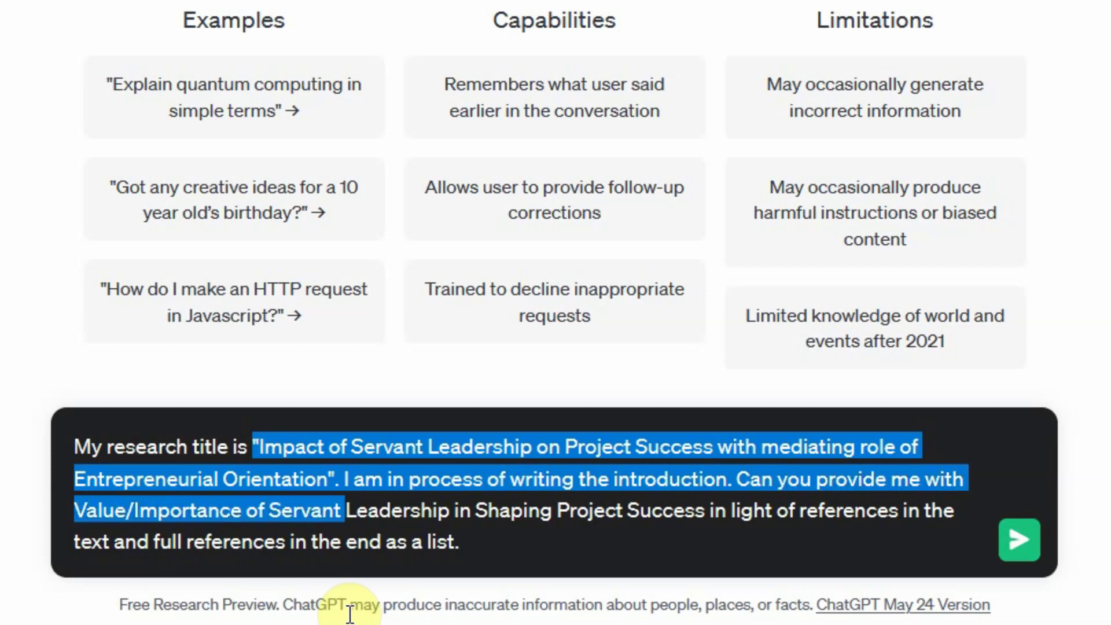
pyautogui.hotkey('shift', 'Right')
pyautogui.hotkey('shift', 'Right')
pyautogui.hotkey('shift', 'Right')
pyautogui.hotkey('shift', 'Right')
pyautogui.hotkey('shift', 'Right')
pyautogui.hotkey('shift', 'Right')
pyautogui.hotkey('shift', 'Right')
pyautogui.hotkey('shift', 'Right')
pyautogui.hotkey('shift', 'Right')
pyautogui.hotkey('shift', 'Right')
pyautogui.hotkey('shift', 'Right')
pyautogui.hotkey('shift', 'Right')
pyautogui.hotkey('shift', 'Right')
pyautogui.hotkey('shift', 'Right')
pyautogui.hotkey('shift', 'Right')
pyautogui.hotkey('shift', 'Right')
pyautogui.hotkey('shift', 'Right')
pyautogui.hotkey('shift', 'Right')
pyautogui.hotkey('shift', 'Right')
pyautogui.hotkey('shift', 'Right')
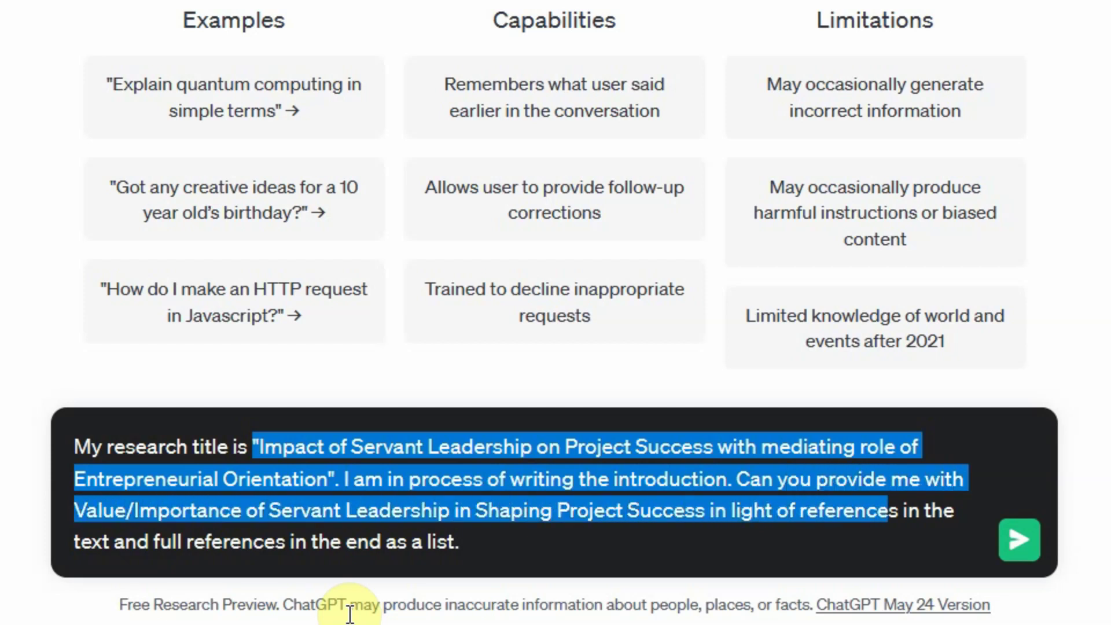
pyautogui.hotkey('shift', 'Right')
pyautogui.hotkey('shift', 'Right')
pyautogui.hotkey('shift', 'Right')
pyautogui.hotkey('shift', 'Right')
pyautogui.hotkey('shift', 'Right')
pyautogui.hotkey('shift', 'Right')
pyautogui.hotkey('shift', 'Right')
pyautogui.hotkey('shift', 'Right')
pyautogui.hotkey('shift', 'Right')
pyautogui.hotkey('shift', 'Right')
pyautogui.hotkey('shift', 'Right')
pyautogui.hotkey('shift', 'Right')
pyautogui.hotkey('shift', 'Right')
pyautogui.hotkey('shift', 'Right')
pyautogui.hotkey('shift', 'Right')
pyautogui.hotkey('shift', 'Right')
pyautogui.hotkey('shift', 'Right')
pyautogui.hotkey('shift', 'Right')
pyautogui.hotkey('shift', 'Right')
pyautogui.hotkey('shift', 'Right')
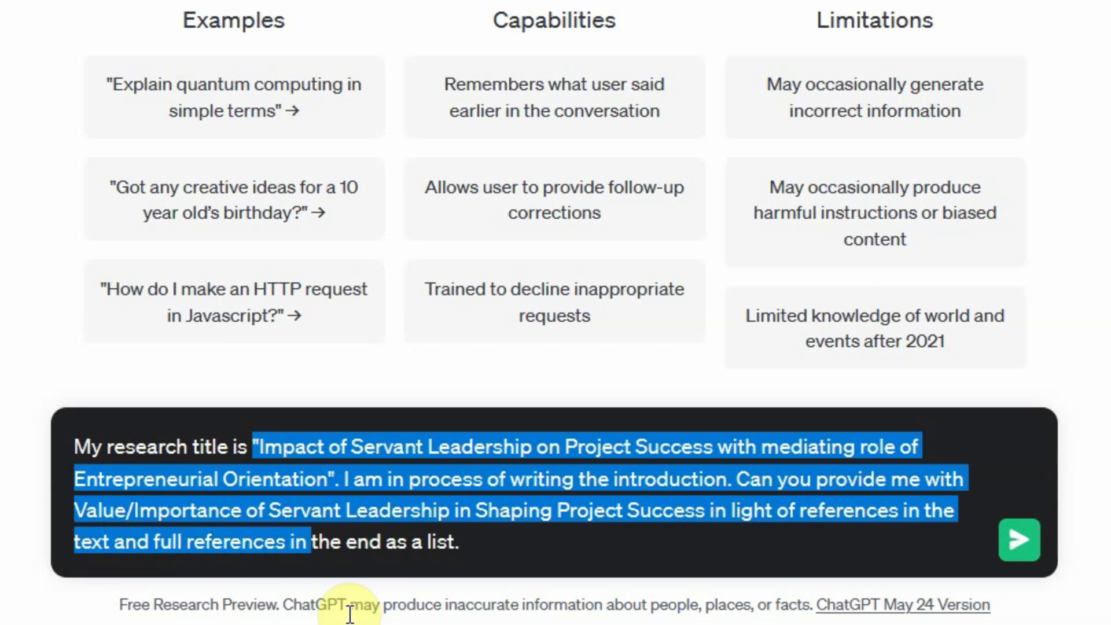
pyautogui.hotkey('shift', 'Right')
pyautogui.hotkey('shift', 'Right')
pyautogui.hotkey('shift', 'Right')
pyautogui.hotkey('shift', 'Right')
pyautogui.hotkey('shift', 'Right')
pyautogui.hotkey('shift', 'Right')
pyautogui.hotkey('shift', 'Right')
pyautogui.hotkey('shift', 'Right')
pyautogui.hotkey('shift', 'Right')
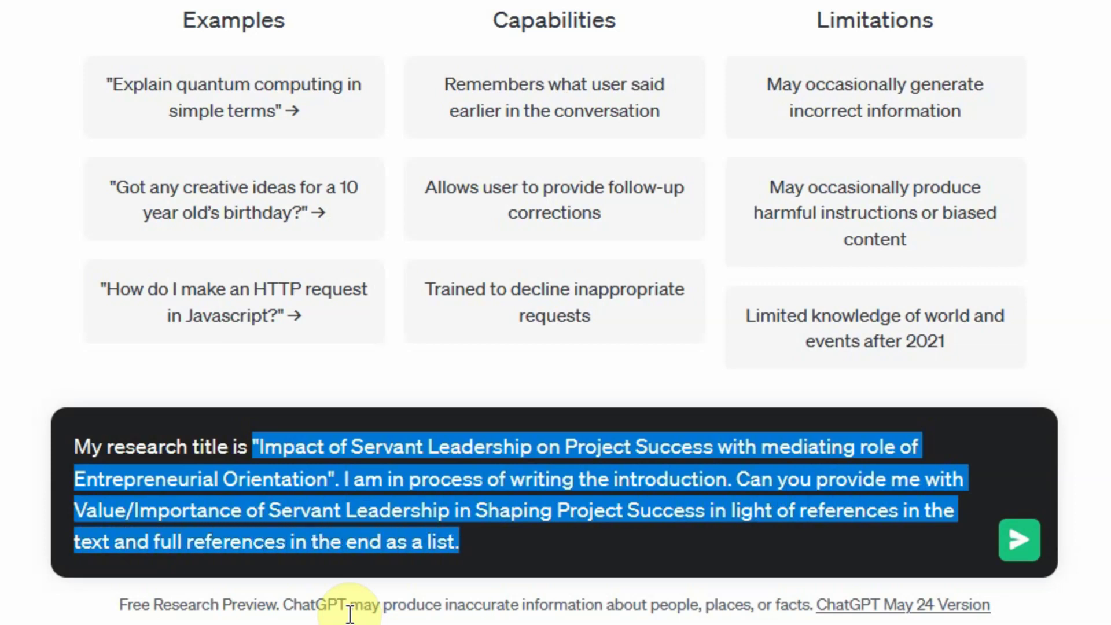
# - Submit the drafted prompt on the value/importance of Servant Leadership in shaping Project Success and review the generated introduction and its reference list
pyautogui.click(495, 544)
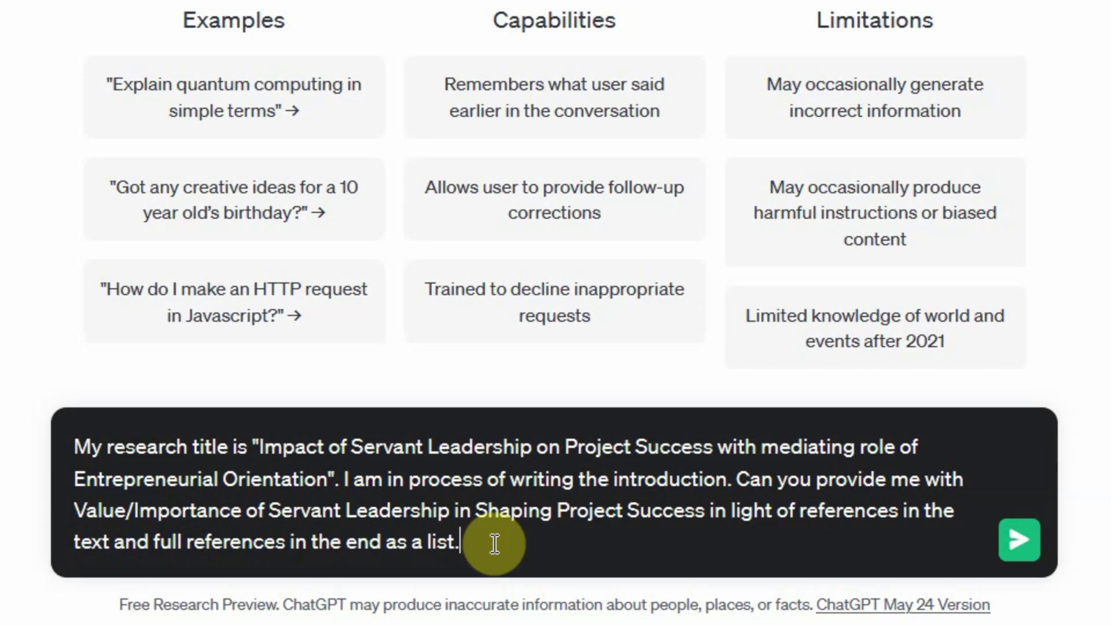
pyautogui.press('Return')
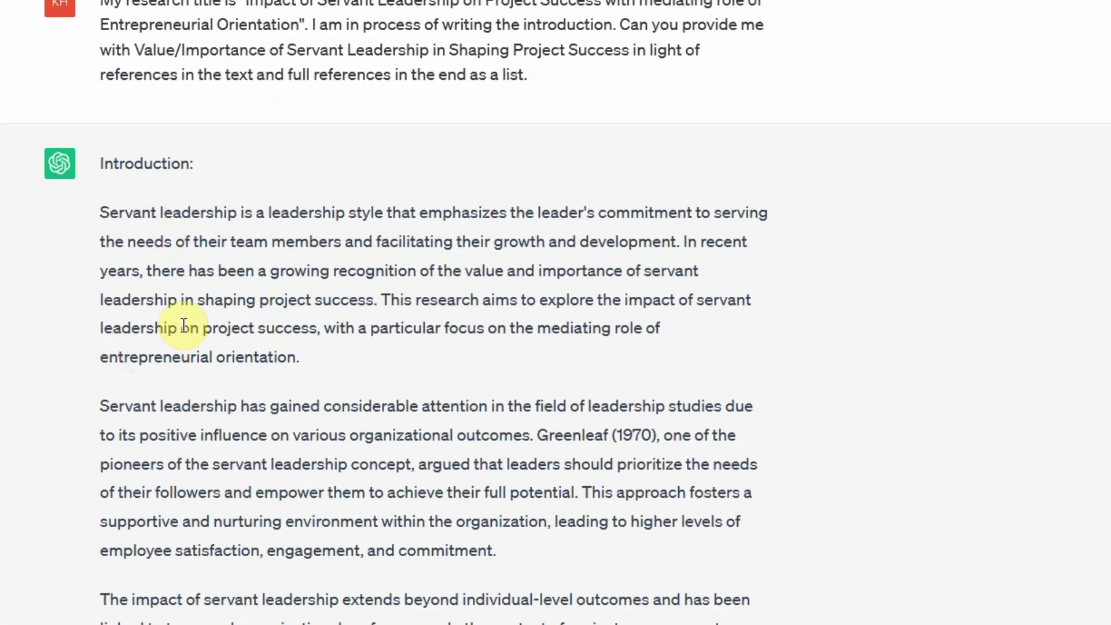
pyautogui.scroll(1, 258, 313)
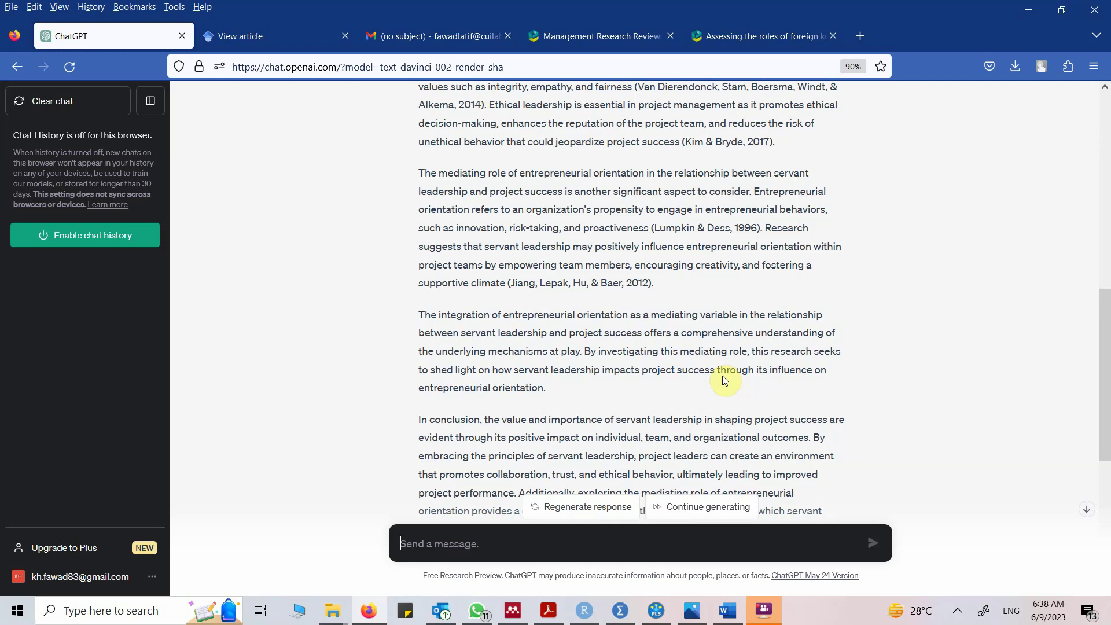
pyautogui.scroll(-5, 725, 381)
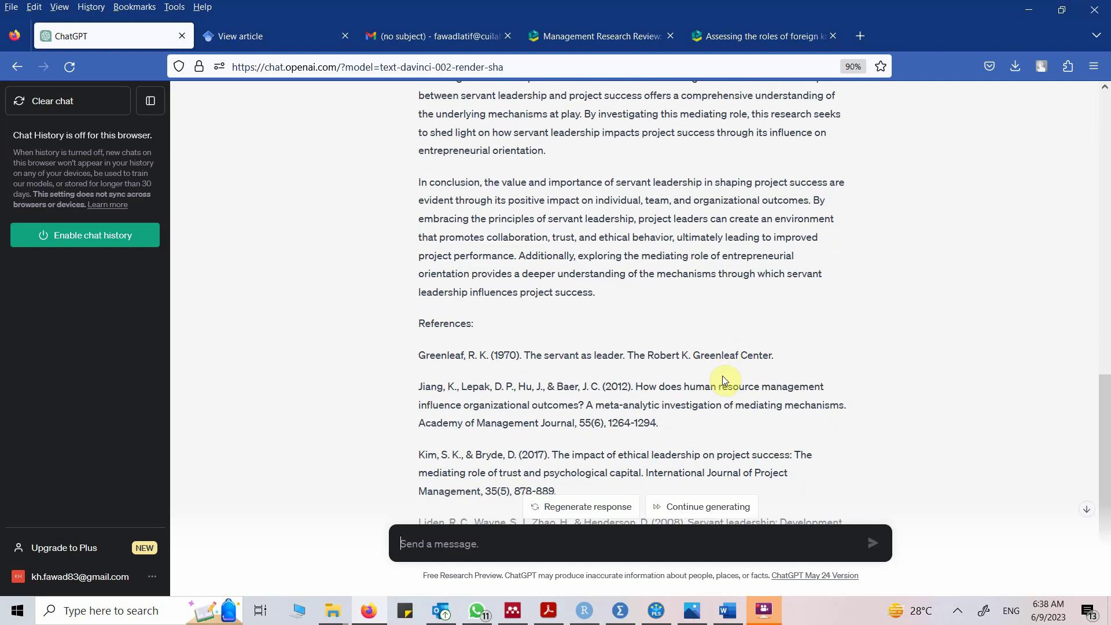
pyautogui.scroll(20, 642, 222)
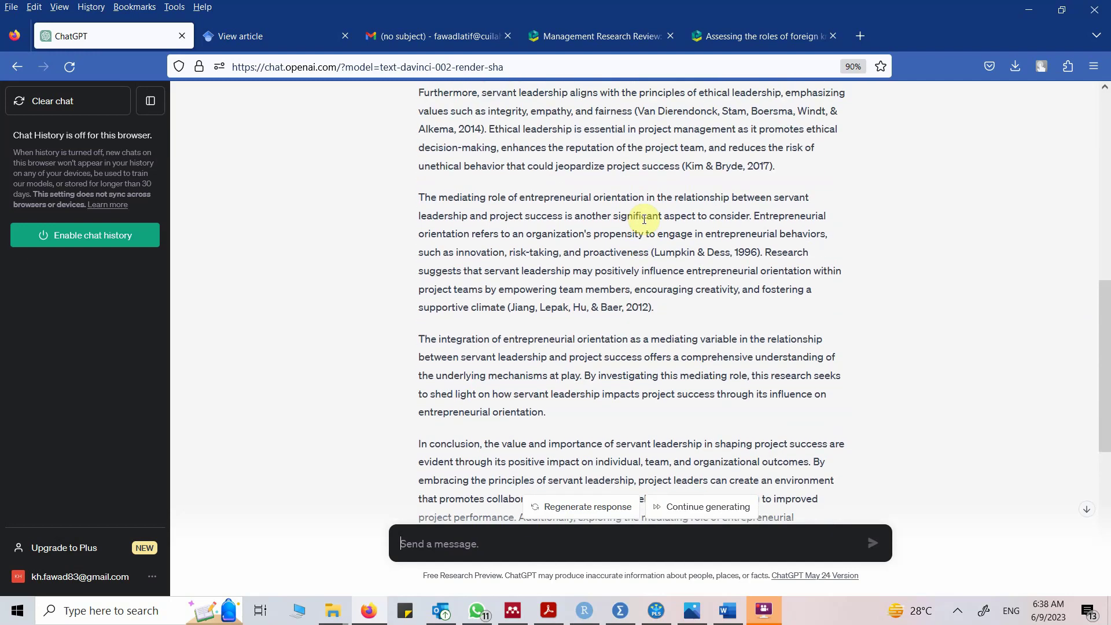
pyautogui.scroll(2, 644, 219)
pyautogui.scroll(-2, 644, 218)
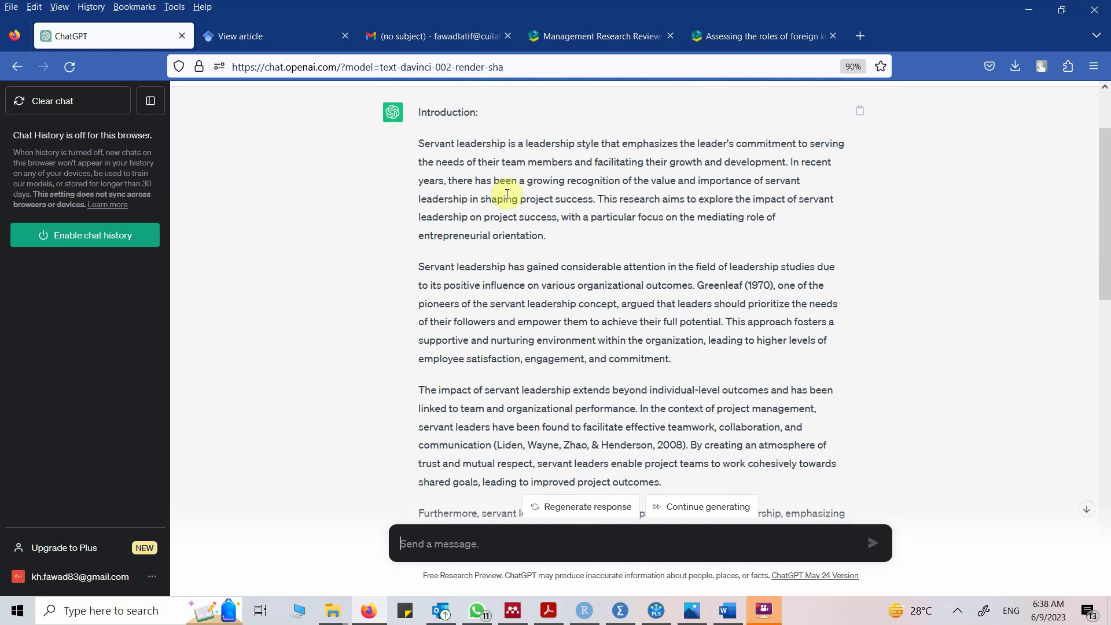
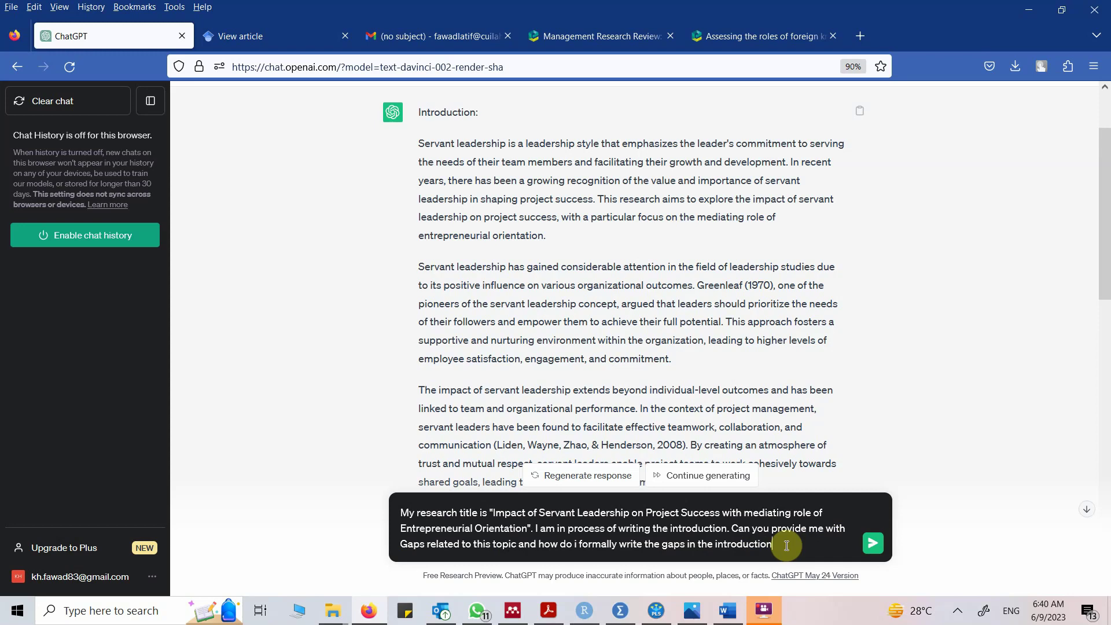
# - Submit the prompt asking for gaps related to the topic and how to formally write them in the introduction, and review the answer
pyautogui.press('Return')
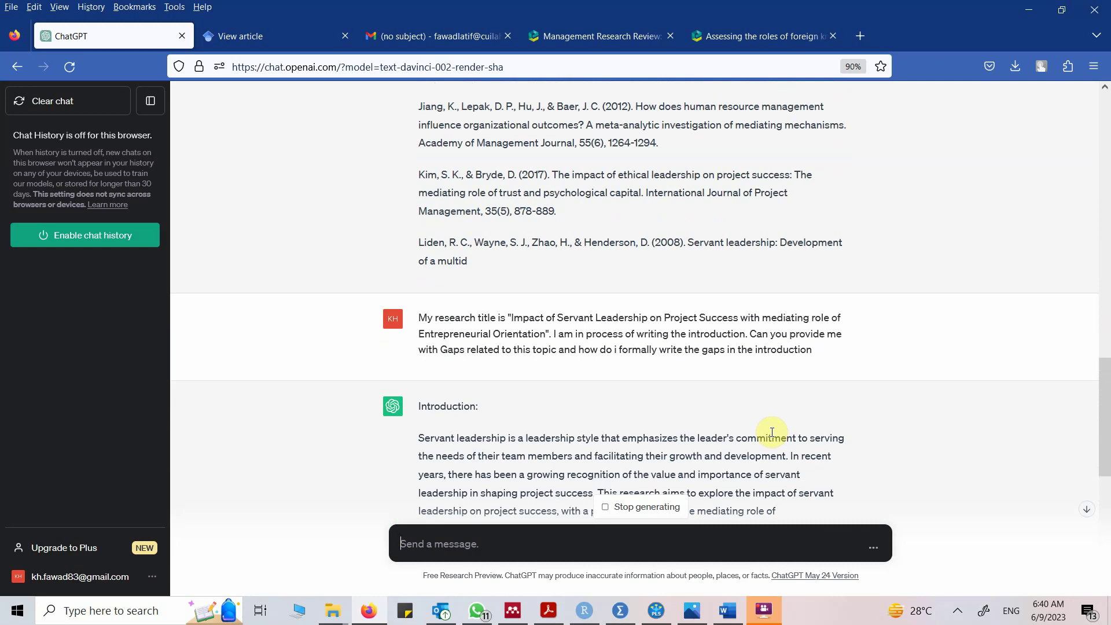
pyautogui.scroll(-5, 732, 405)
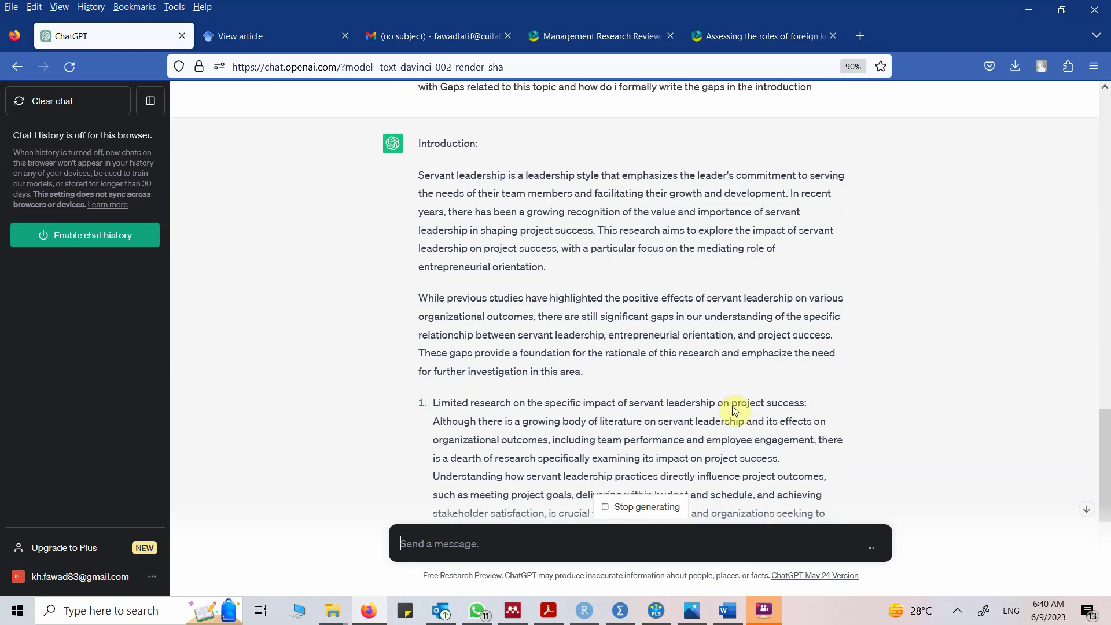
pyautogui.scroll(-7, 732, 405)
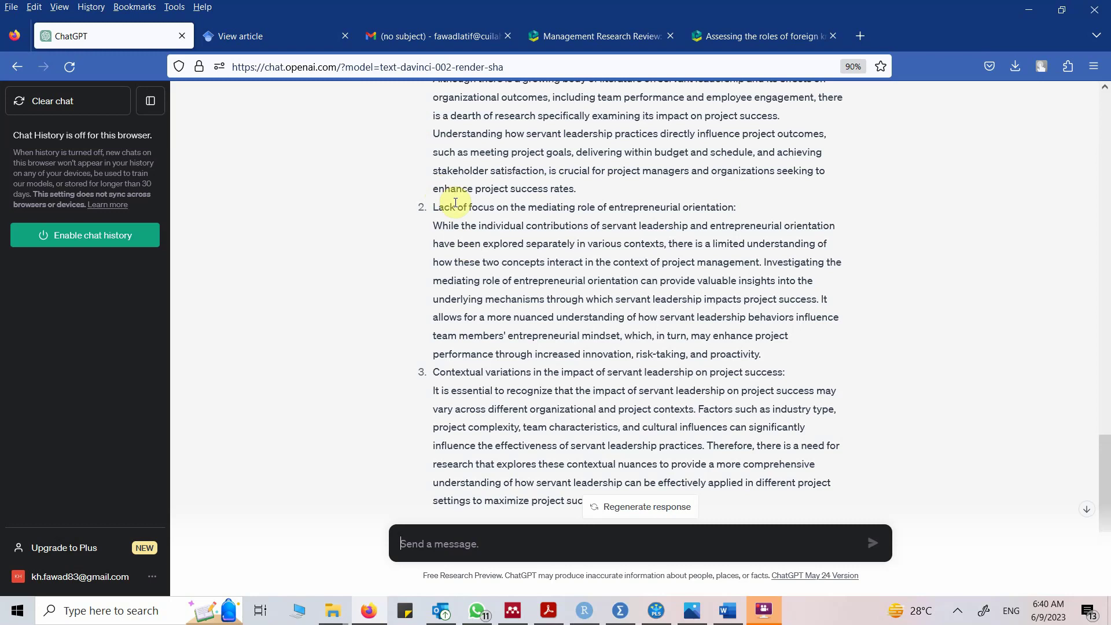
pyautogui.scroll(-5, 455, 203)
pyautogui.scroll(4, 455, 203)
pyautogui.scroll(15, 455, 203)
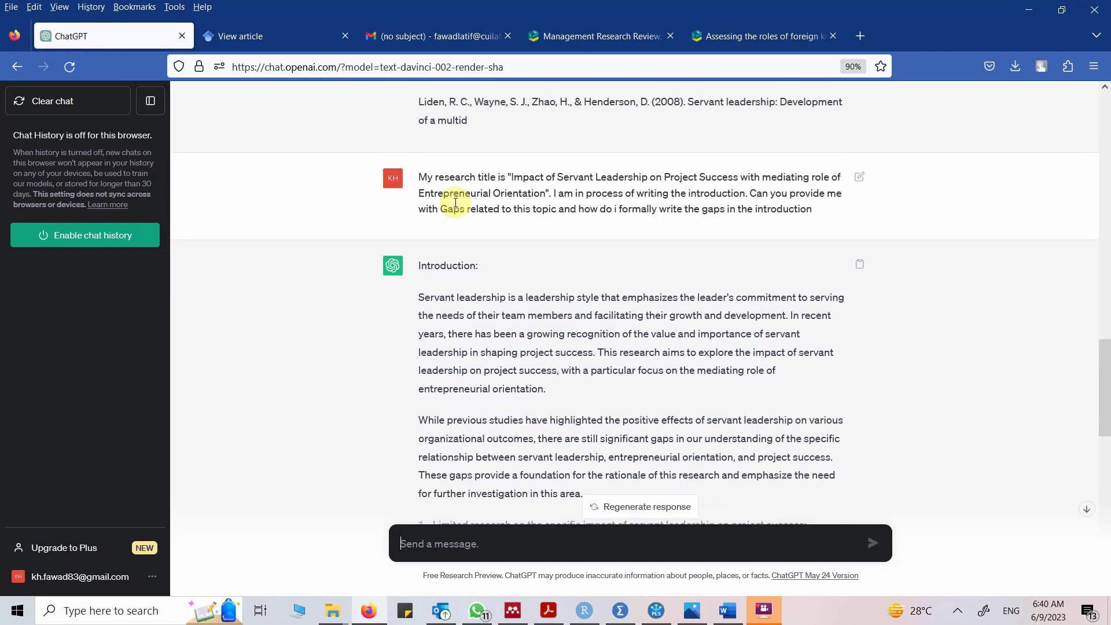
pyautogui.scroll(3, 456, 202)
pyautogui.scroll(-15, 455, 202)
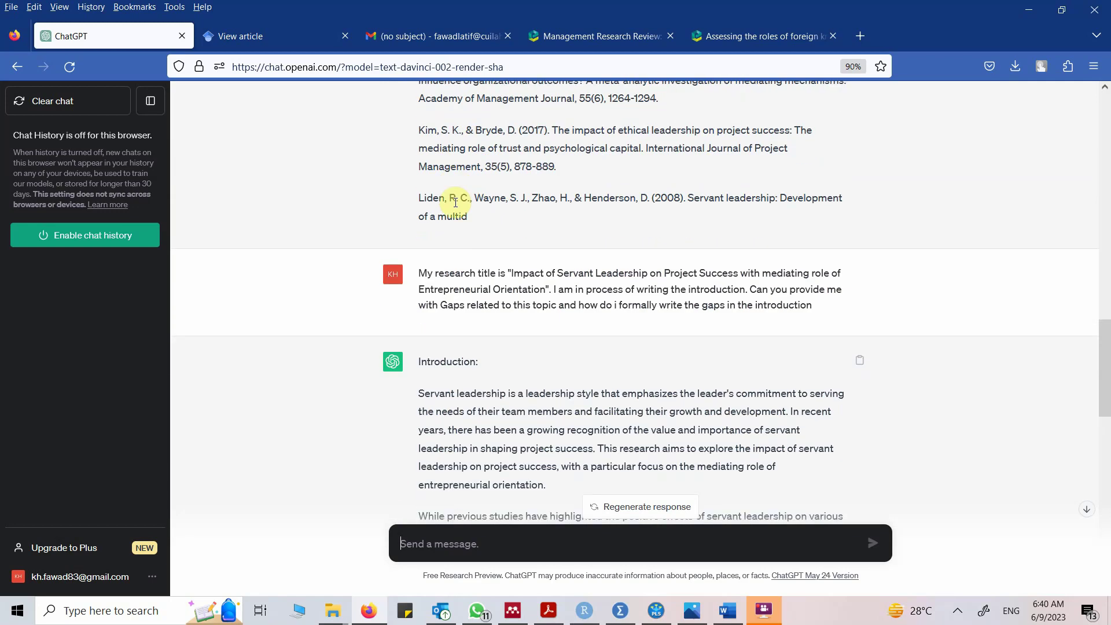
pyautogui.scroll(1, 456, 206)
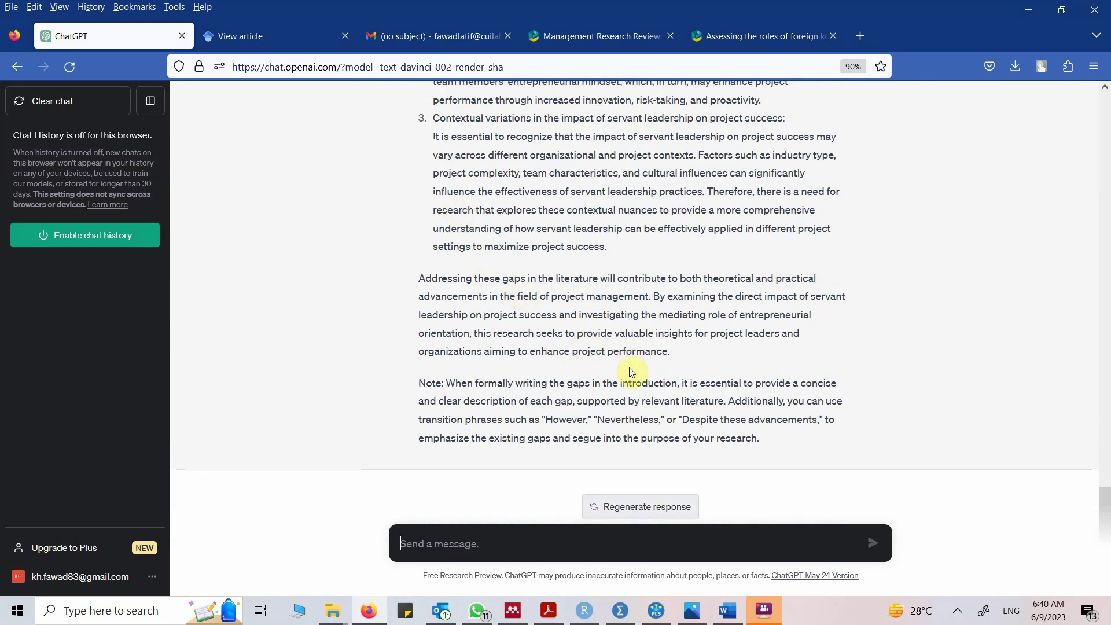
# - Check the outline in Word and enter in ChatGPT a prompt requesting theory for the three Servant Leadership, Entrepreneurial Orientation and Project Success relationships
pyautogui.click(727, 612)
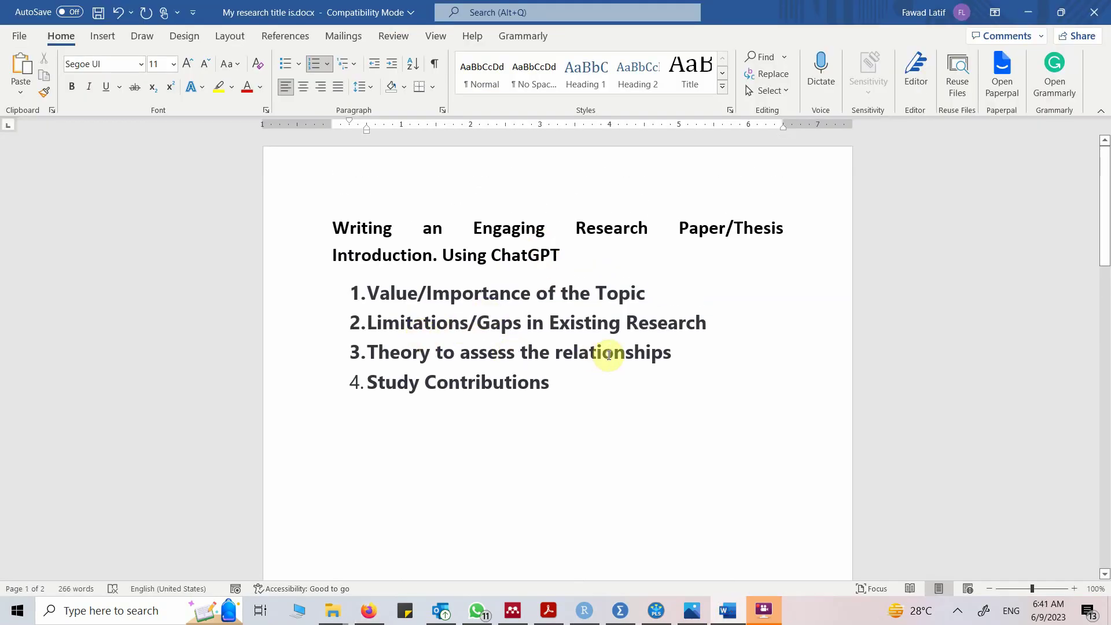
pyautogui.scroll(-2, 609, 355)
pyautogui.hotkey('alt', 'Tab')
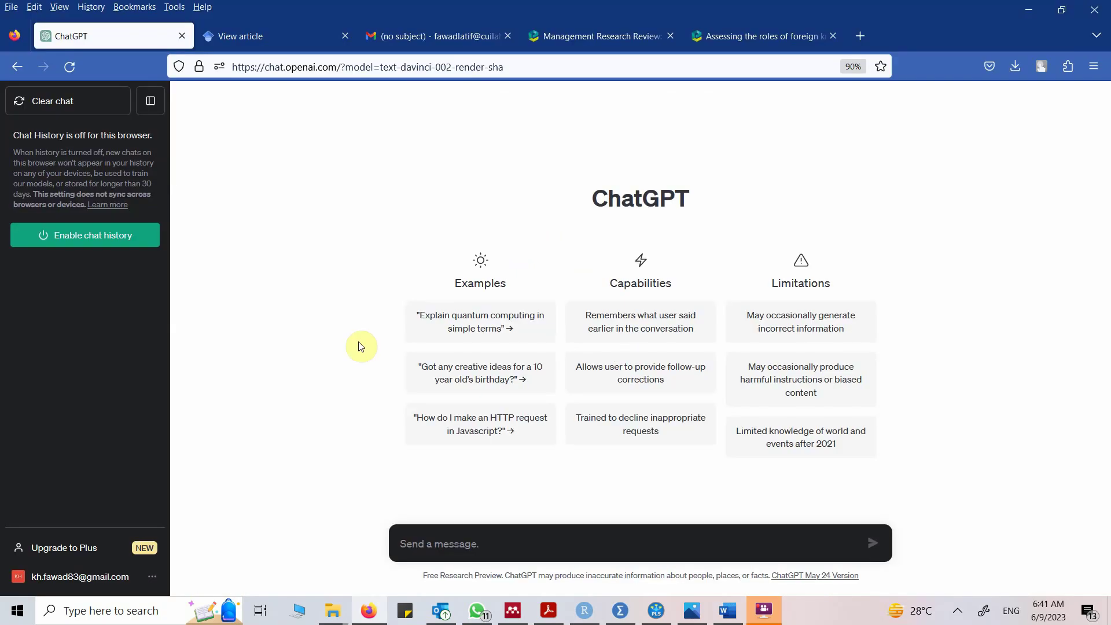
pyautogui.click(411, 543)
pyautogui.write('My research title is "Impact of Servant Leadership on Project Success with mediating role of Entrepreneurial Orientation". I am in process of writing the introduction. Can you provide me with theory that can explain each of the following relationship. 1. Impact Servant Leadership on Entrepreneurial Orientation 2. Impact of Entrepreneurial Orientation on Project Success 3. Impact Servant Leadership on Project Success')
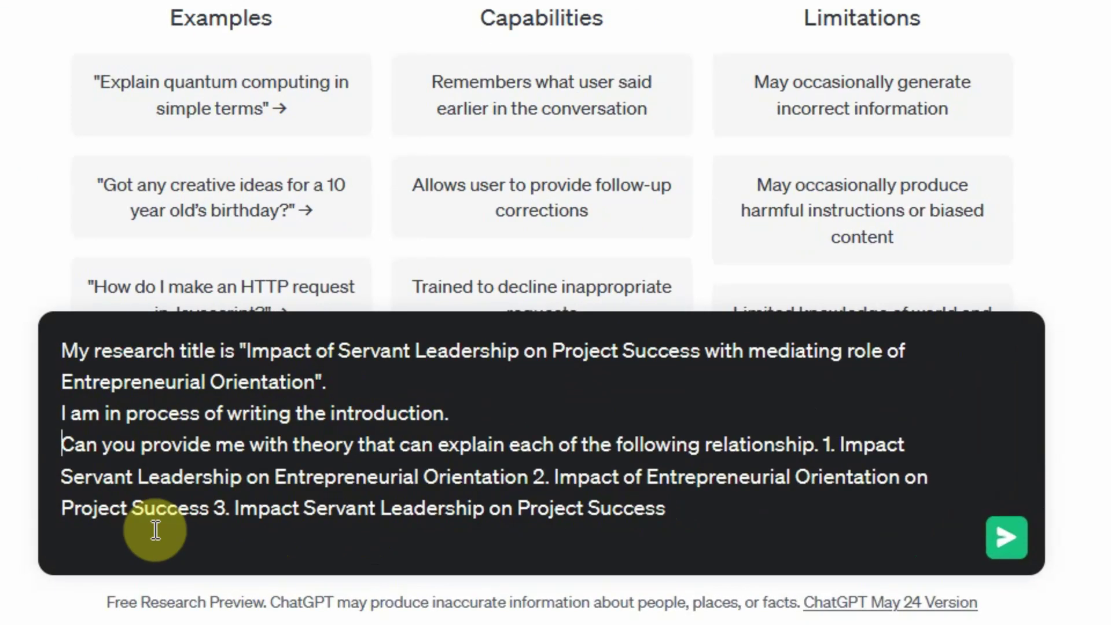
# - Separate the research title, the introduction sentence and the theory request with blank lines, and add a line break at the prompt's end
pyautogui.press('Return')
pyautogui.press('Up')
pyautogui.press('Up')
pyautogui.press('Return')
pyautogui.press('Up')
pyautogui.press('Up')
pyautogui.press('Up')
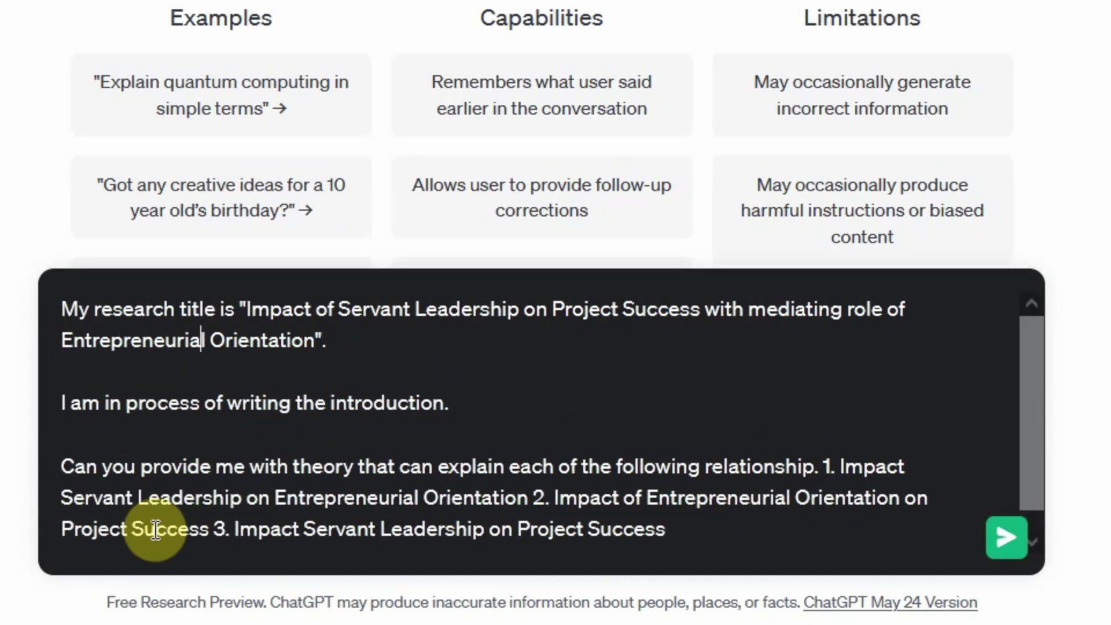
pyautogui.press('Down')
pyautogui.press('Down')
pyautogui.press('Down')
pyautogui.press('Down')
pyautogui.press('End')
pyautogui.hotkey('shift', 'Return')
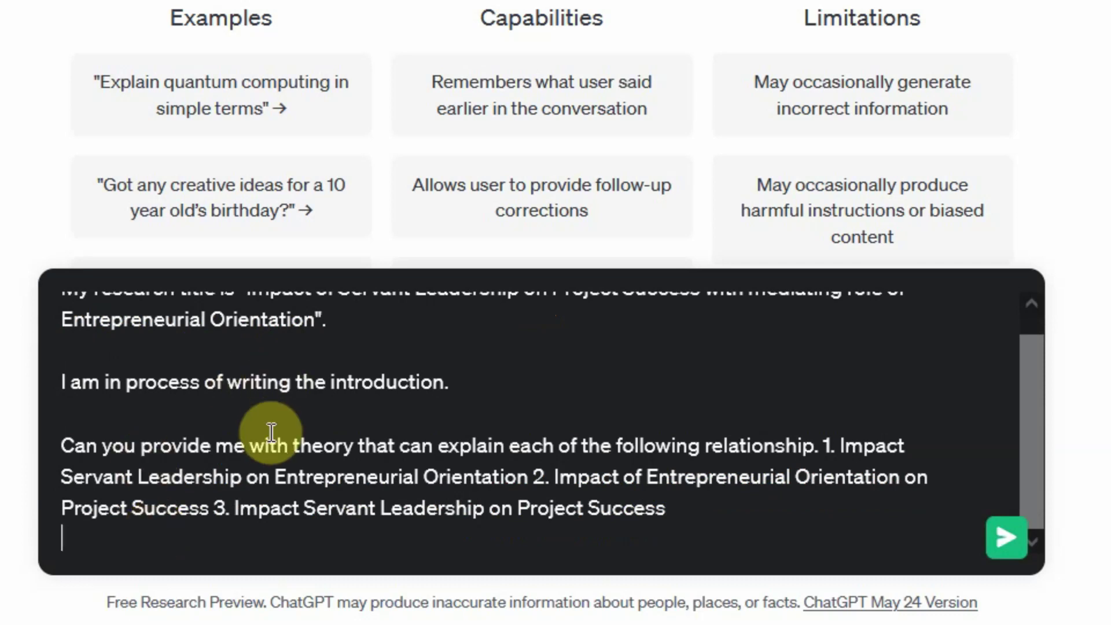
# - Change "theory" to "theories" in the prompt's request sentence
pyautogui.moveTo(293, 446); pyautogui.dragTo(528, 445)
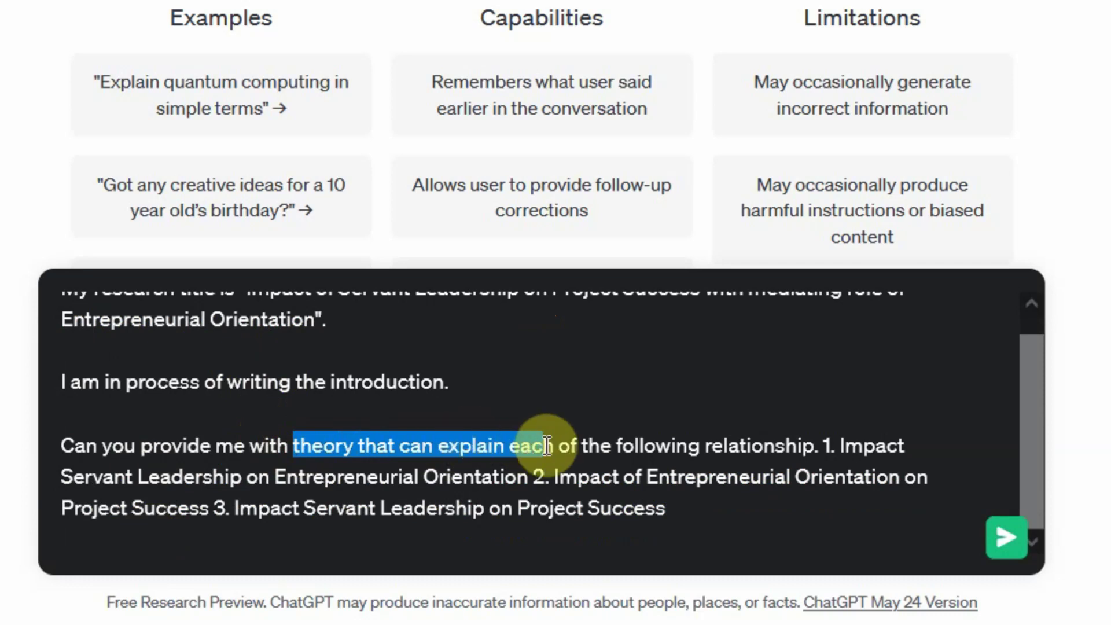
pyautogui.click(373, 446)
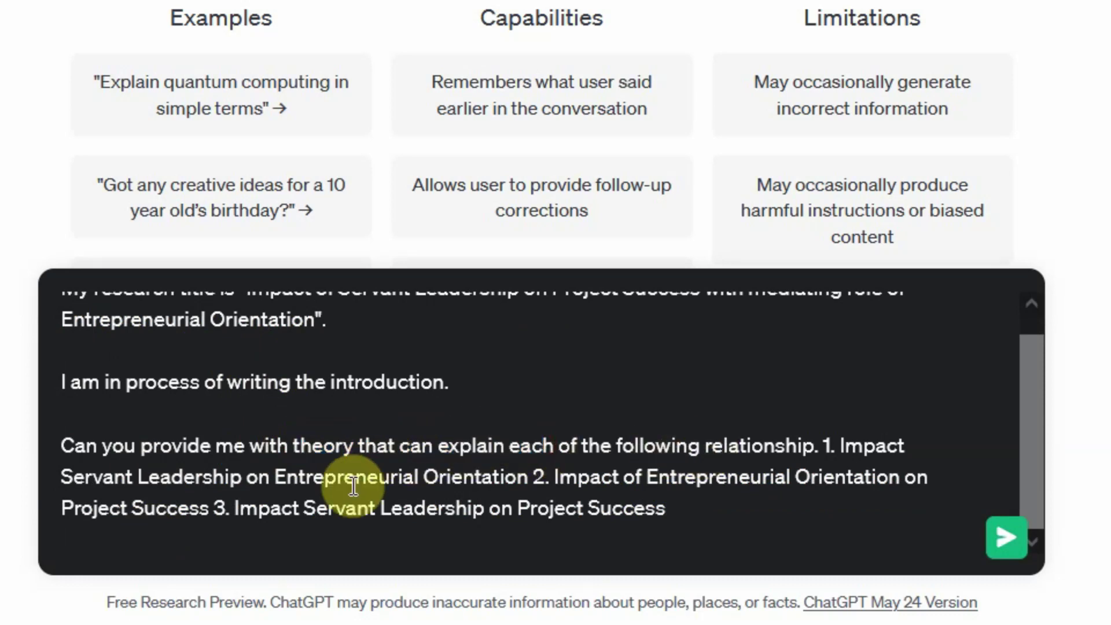
pyautogui.press('Left')
pyautogui.press('Left')
pyautogui.press('Left')
pyautogui.hotkey('shift', 'Left')
pyautogui.write('ies')
# - Put each of the three numbered relationships on its own line in the prompt and submit it
pyautogui.press('Right')
pyautogui.press('Right')
pyautogui.press('Right')
pyautogui.press('Right')
pyautogui.press('Right')
pyautogui.press('Right')
pyautogui.press('Right')
pyautogui.press('Right')
pyautogui.press('Right')
pyautogui.press('Right')
pyautogui.press('Right')
pyautogui.press('Right')
pyautogui.press('Right')
pyautogui.press('Right')
pyautogui.press('Right')
pyautogui.press('Right')
pyautogui.press('Right')
pyautogui.press('Right')
pyautogui.press('Right')
pyautogui.press('Right')
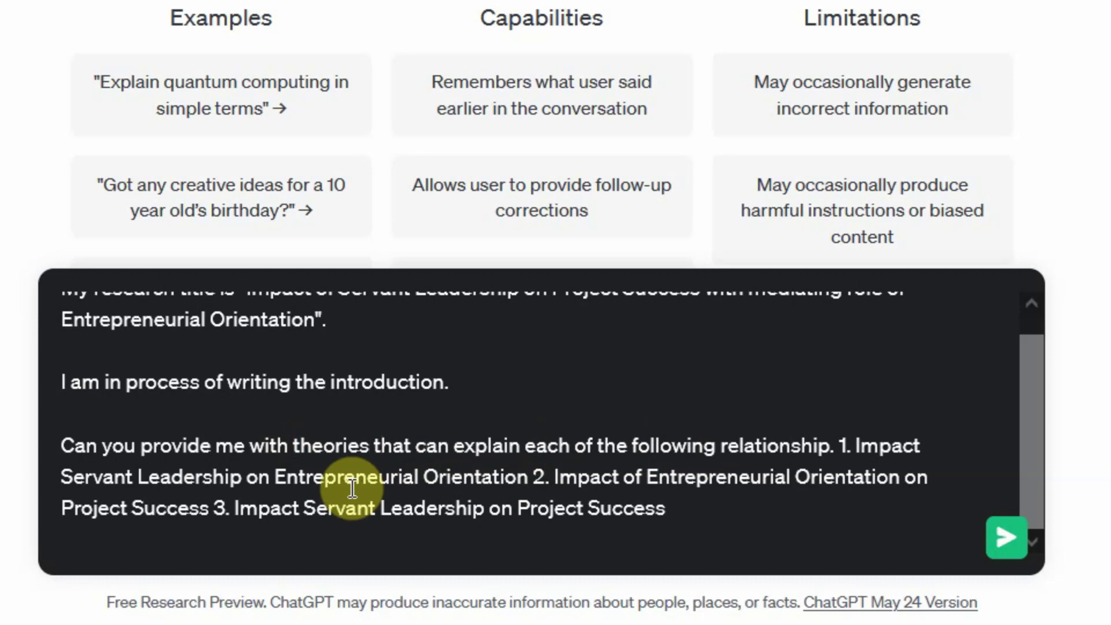
pyautogui.press('Right')
pyautogui.press('Right')
pyautogui.press('Right')
pyautogui.press('Right')
pyautogui.press('Right')
pyautogui.press('Right')
pyautogui.press('Right')
pyautogui.press('Right')
pyautogui.press('Right')
pyautogui.press('Right')
pyautogui.press('Right')
pyautogui.press('Right')
pyautogui.press('Right')
pyautogui.press('Right')
pyautogui.hotkey('shift', 'Return')
pyautogui.press('Right')
pyautogui.press('Right')
pyautogui.press('Right')
pyautogui.press('Right')
pyautogui.press('Right')
pyautogui.press('Right')
pyautogui.press('Right')
pyautogui.press('Right')
pyautogui.press('Right')
pyautogui.press('Right')
pyautogui.press('Right')
pyautogui.press('Right')
pyautogui.press('Right')
pyautogui.press('Right')
pyautogui.press('Right')
pyautogui.press('Right')
pyautogui.press('Right')
pyautogui.press('Right')
pyautogui.press('Right')
pyautogui.press('Right')
pyautogui.press('Right')
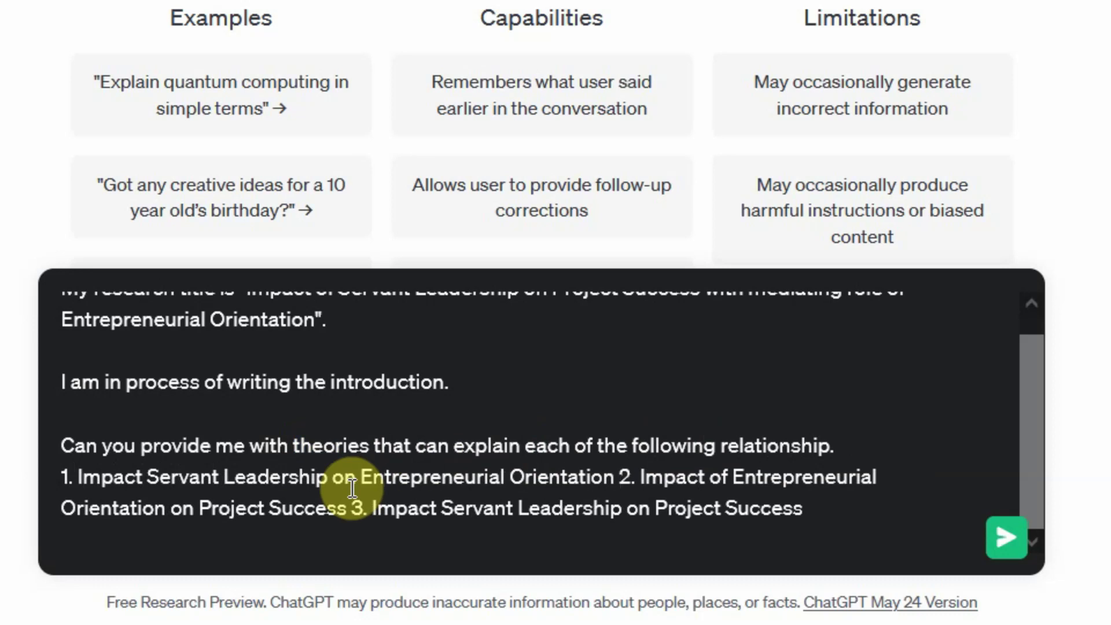
pyautogui.press('Right')
pyautogui.press('Right')
pyautogui.press('Right')
pyautogui.hotkey('shift', 'Return')
pyautogui.press('Right')
pyautogui.press('Right')
pyautogui.press('Right')
pyautogui.press('Right')
pyautogui.press('Right')
pyautogui.press('Right')
pyautogui.press('Right')
pyautogui.press('Right')
pyautogui.press('Right')
pyautogui.press('Right')
pyautogui.press('Right')
pyautogui.press('Right')
pyautogui.press('Right')
pyautogui.press('Right')
pyautogui.press('Right')
pyautogui.press('Right')
pyautogui.press('Right')
pyautogui.press('Right')
pyautogui.press('Right')
pyautogui.press('Right')
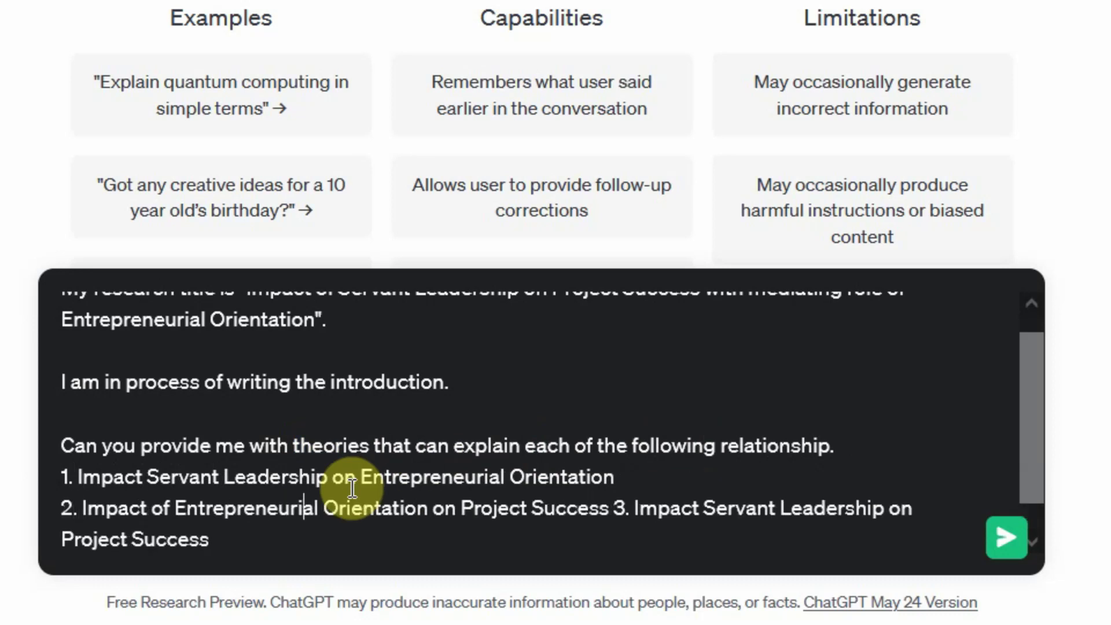
pyautogui.press('Right')
pyautogui.press('Right')
pyautogui.press('Right')
pyautogui.press('Right')
pyautogui.press('Right')
pyautogui.press('Right')
pyautogui.hotkey('shift', 'Return')
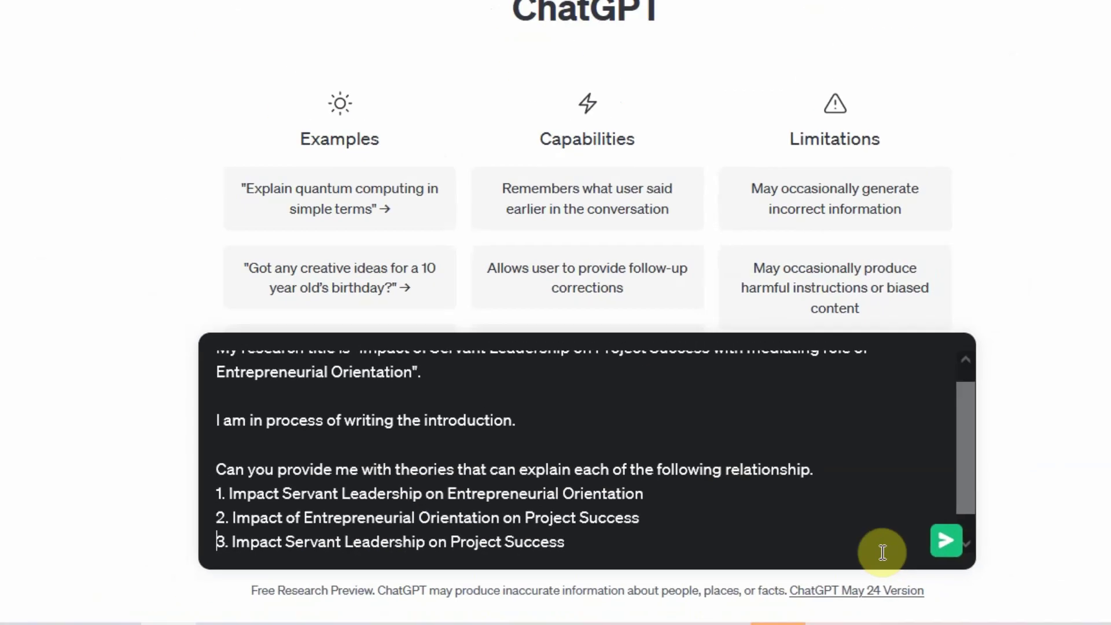
pyautogui.click(946, 541)
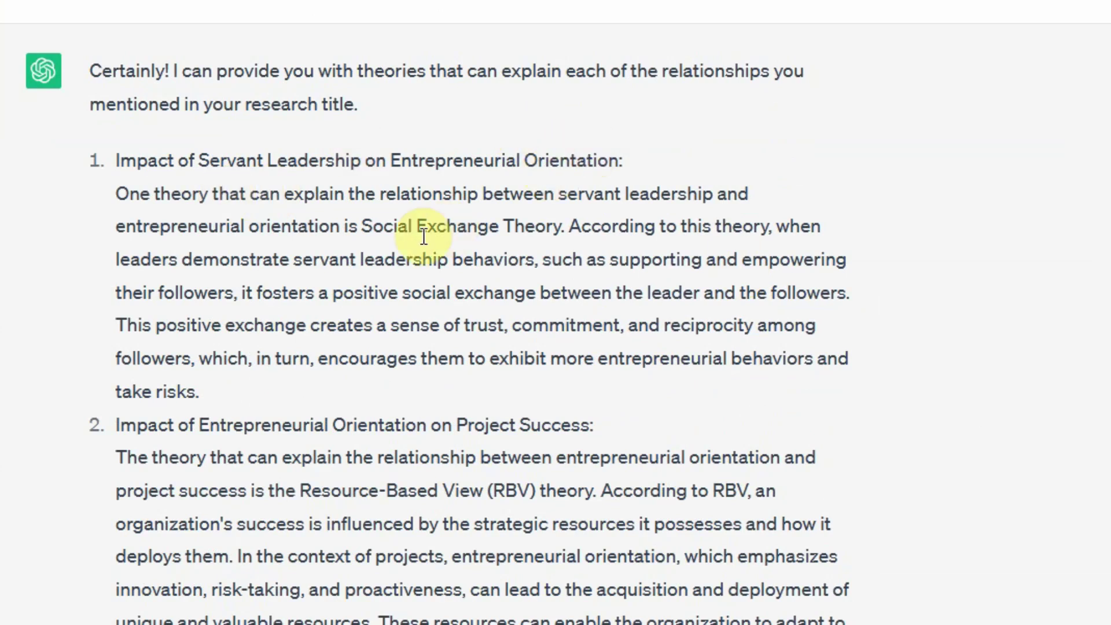
# - Review the answer, highlighting Social Exchange Theory, Resource-Based View (RBV) theory and Transformational Leadership Theory
pyautogui.moveTo(366, 226); pyautogui.dragTo(559, 221)
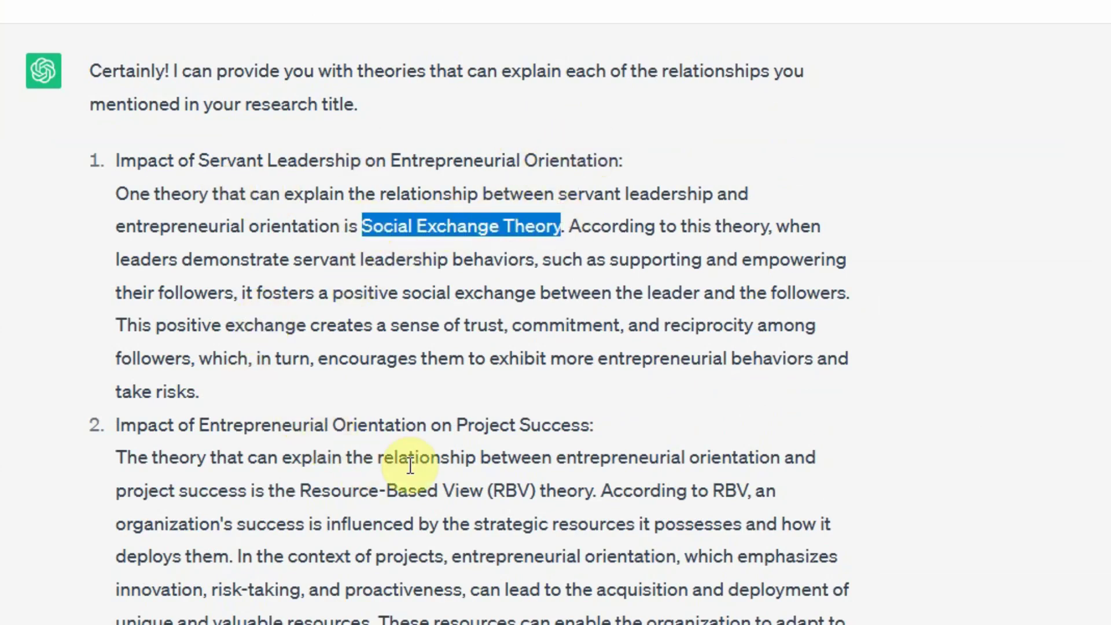
pyautogui.moveTo(300, 491); pyautogui.dragTo(476, 496)
pyautogui.scroll(-5, 476, 496)
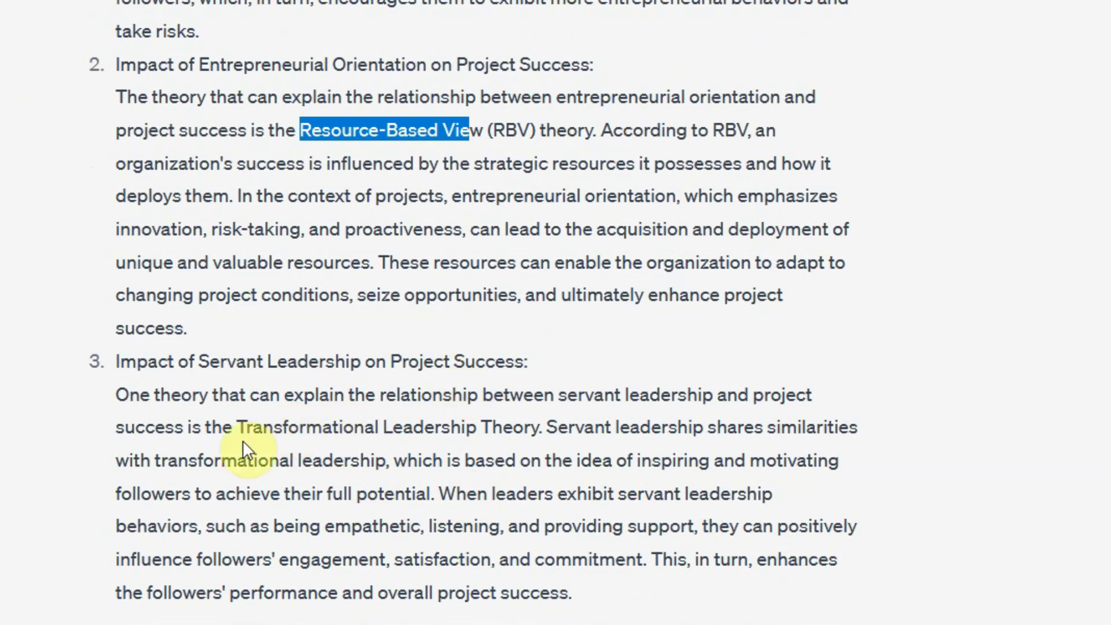
pyautogui.moveTo(242, 432); pyautogui.dragTo(509, 439)
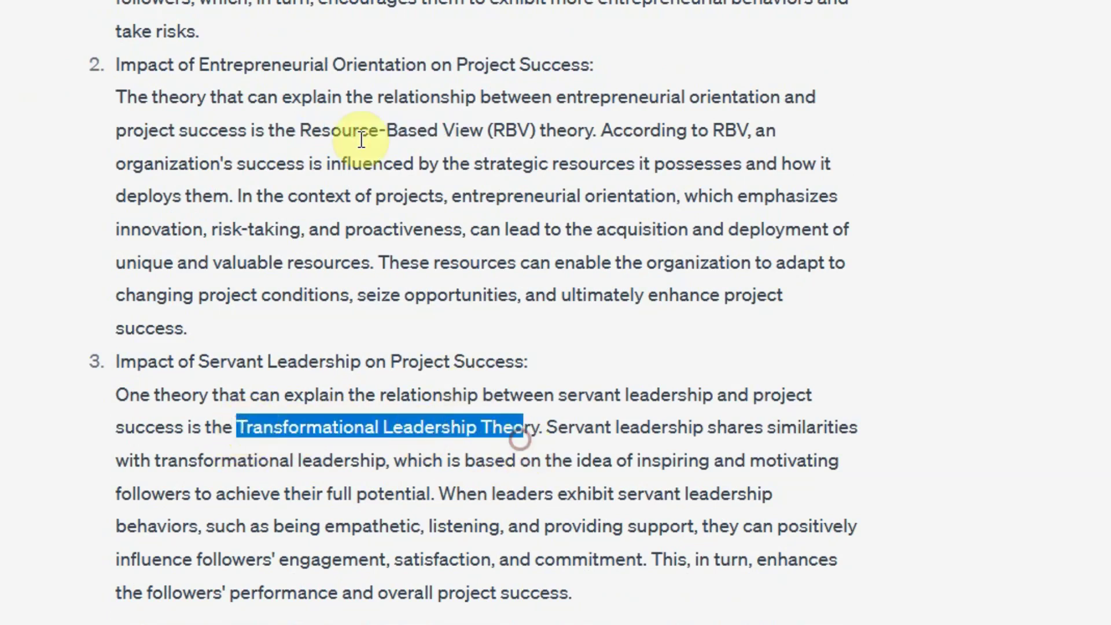
pyautogui.moveTo(301, 130); pyautogui.dragTo(588, 129)
pyautogui.scroll(-3, 390, 367)
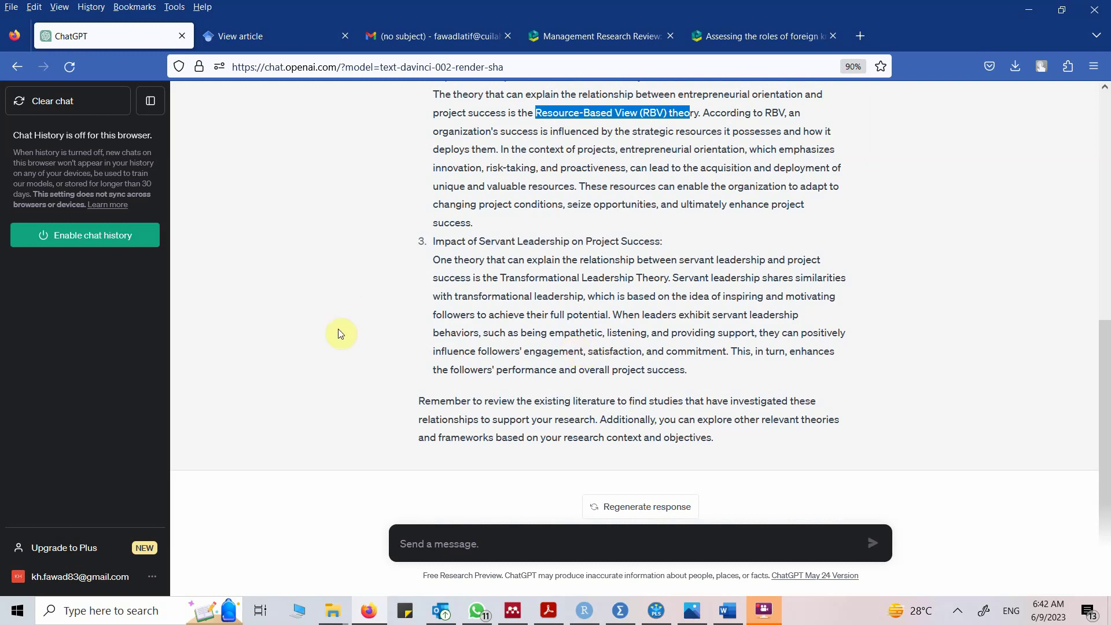
pyautogui.scroll(7, 382, 363)
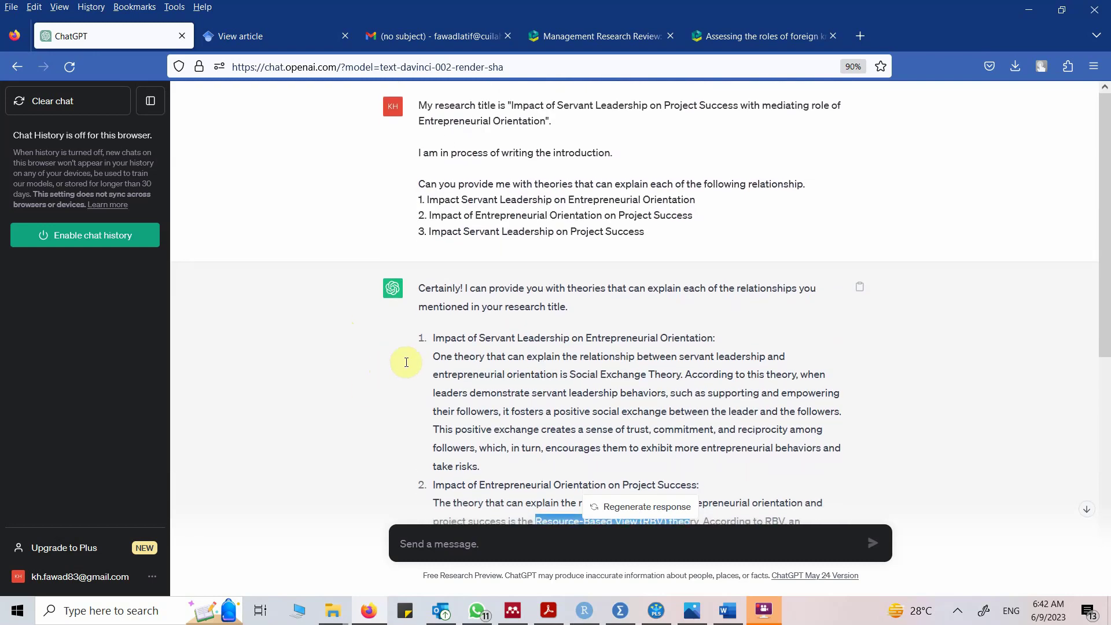
# - Highlight Study Contributions in the Word outline and enter in ChatGPT a prompt for sample study contributions, including theoretical ones, covering the three relationships
pyautogui.hotkey('alt', 'Tab')
pyautogui.moveTo(371, 382); pyautogui.dragTo(556, 383)
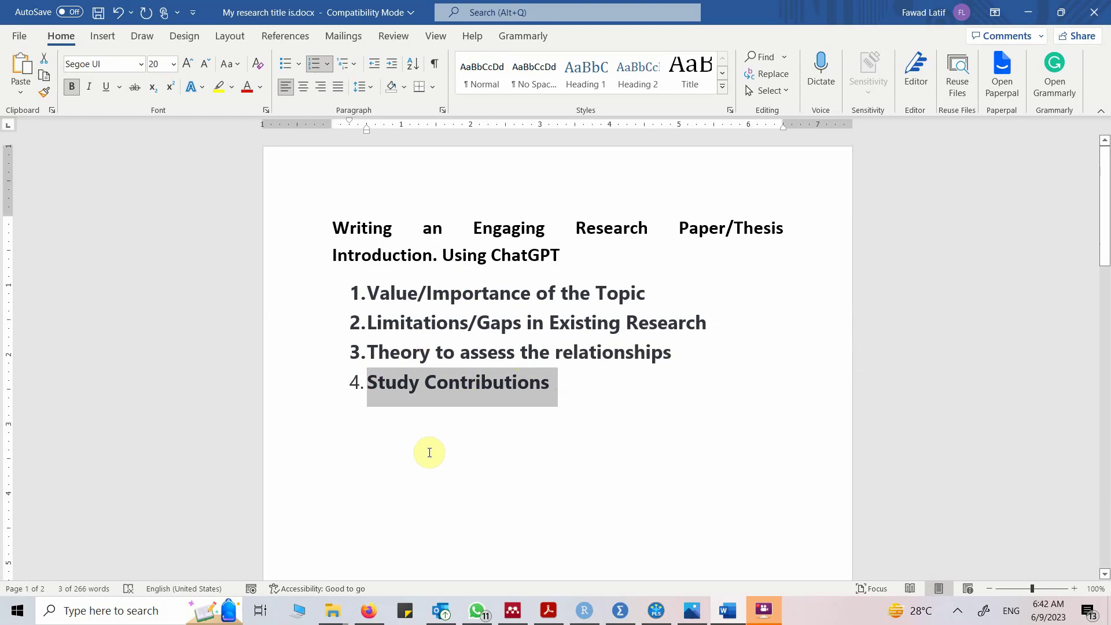
pyautogui.scroll(-3, 430, 417)
pyautogui.hotkey('alt', 'Tab')
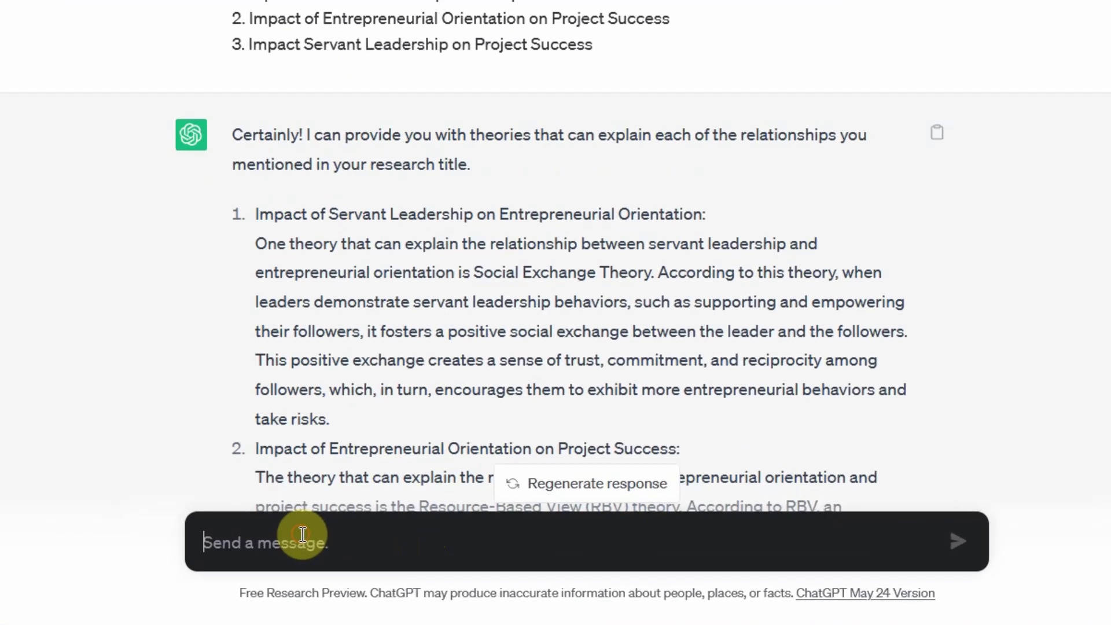
pyautogui.write('My research title is "Impact of Servant Leadership on Project Success with mediating role of Entrepreneurial Orientation". I am in process of writing the introduction. Can you provide me a sample of study contributions including theoretical contributions for my study considering the following relationships. with theory that can explain each of the following relationship. 1. Impact Servant Leadership on Entrepreneurial Orientation 2. Impact of Entrepreneurial Orientation on Project Success 3. Impact Servant Leadership on Project Success')
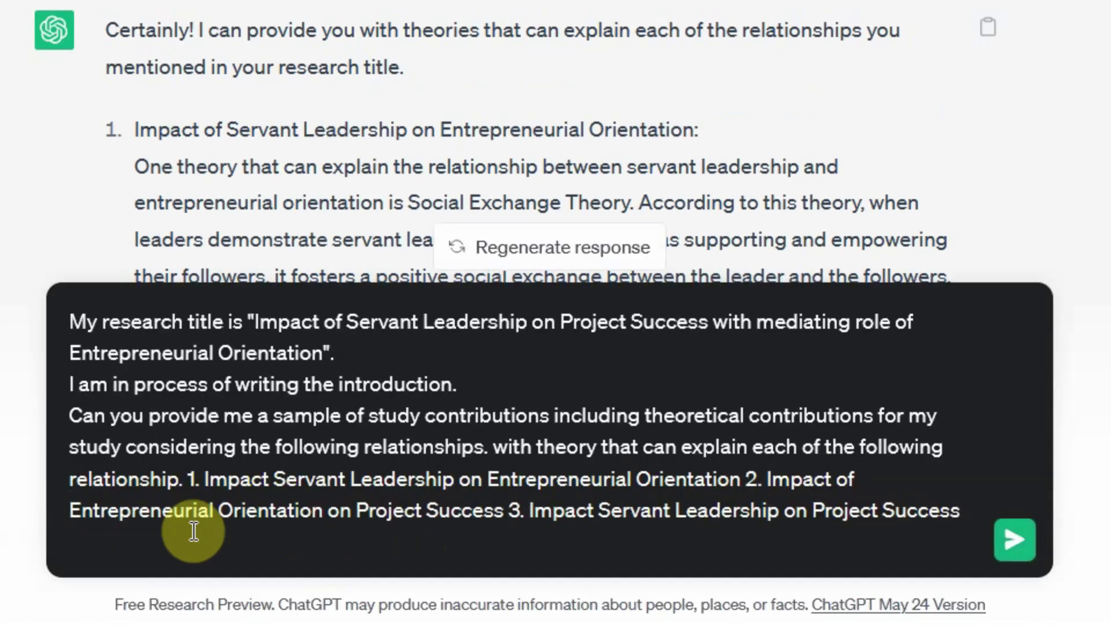
# - Separate the research title, the introduction sentence and the request with blank lines in the prompt
pyautogui.press('Down')
pyautogui.press('Down')
pyautogui.hotkey('shift', 'Return')
pyautogui.hotkey('shift', 'Return')
# - Remove the word "me" from the request so it reads "Can you provide a sample of study contributions"
pyautogui.press('Down')
pyautogui.press('Down')
pyautogui.press('Down')
pyautogui.press('Right')
pyautogui.press('Right')
pyautogui.press('Right')
pyautogui.press('Right')
pyautogui.press('Right')
pyautogui.press('Right')
pyautogui.press('Right')
pyautogui.press('Right')
pyautogui.press('Right')
pyautogui.press('Right')
pyautogui.press('Right')
pyautogui.press('Right')
pyautogui.press('Right')
pyautogui.press('Right')
pyautogui.press('Right')
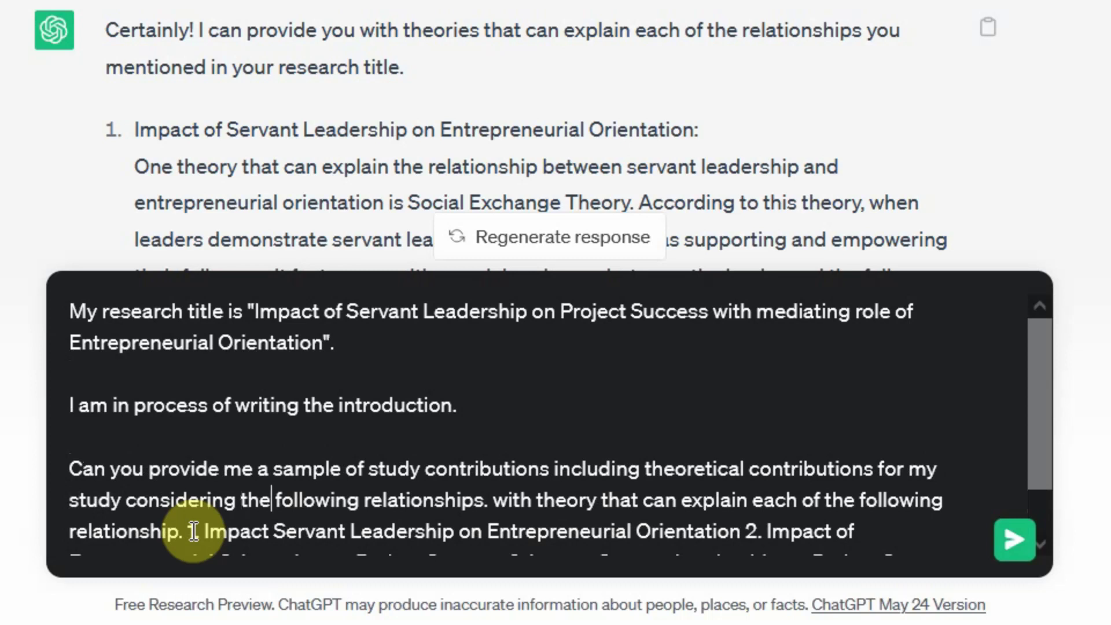
pyautogui.press('Right')
pyautogui.press('Right')
pyautogui.press('Right')
pyautogui.press('Right')
pyautogui.press('Right')
pyautogui.press('Right')
pyautogui.press('Right')
pyautogui.press('Up')
pyautogui.press('Left')
pyautogui.press('Left')
pyautogui.press('Left')
pyautogui.press('Left')
pyautogui.press('Left')
pyautogui.press('Left')
pyautogui.press('Left')
pyautogui.press('Left')
pyautogui.press('Left')
pyautogui.press('Left')
pyautogui.press('Left')
pyautogui.press('Left')
pyautogui.press('Left')
pyautogui.press('Left')
pyautogui.press('Left')
pyautogui.press('Left')
pyautogui.press('Left')
pyautogui.press('Left')
pyautogui.press('Left')
pyautogui.press('Left')
pyautogui.hotkey('shift', 'Left')
pyautogui.hotkey('shift', 'Left')
pyautogui.hotkey('shift', 'Left')
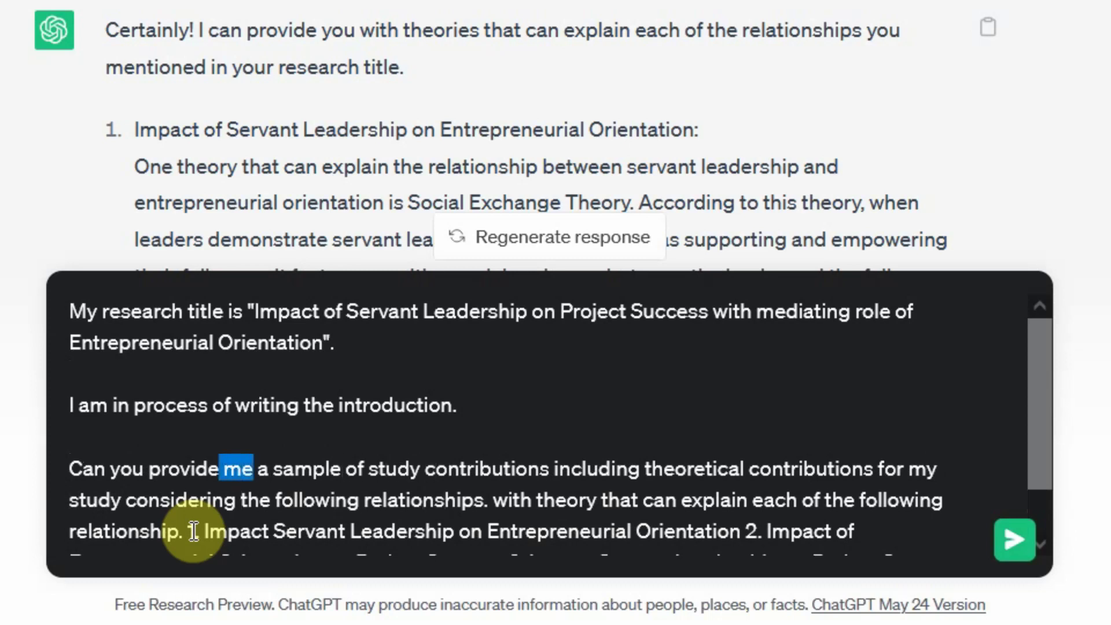
pyautogui.press('BackSpace')
pyautogui.hotkey('ctrl', 'End')
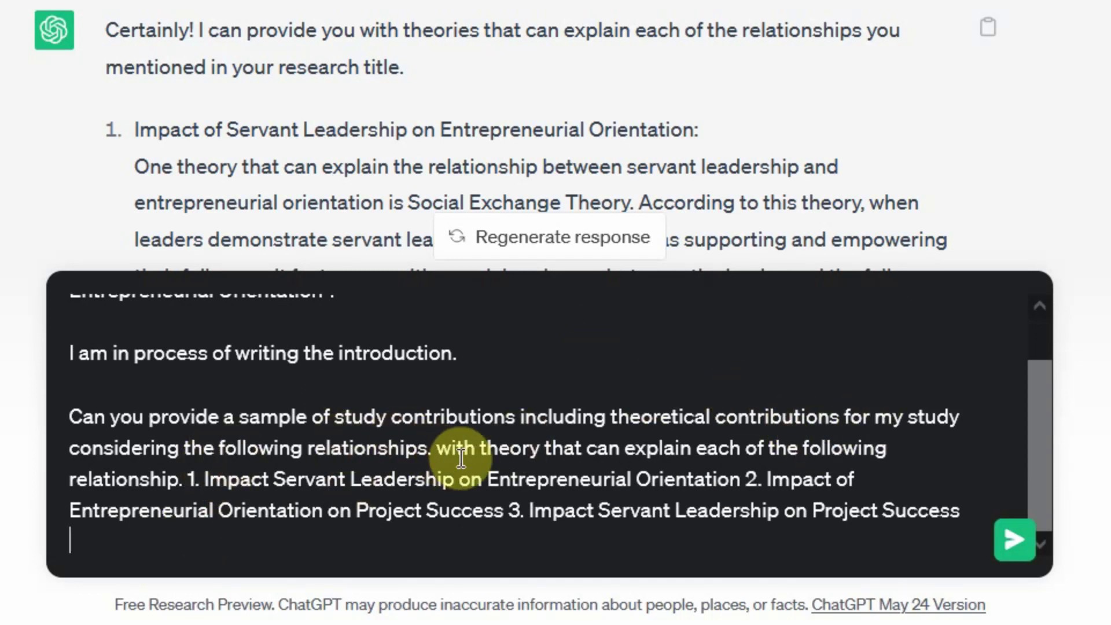
# - Delete the leftover phrase "with theory that can explain each of the following relationship." from the prompt
pyautogui.doubleClick(444, 446)
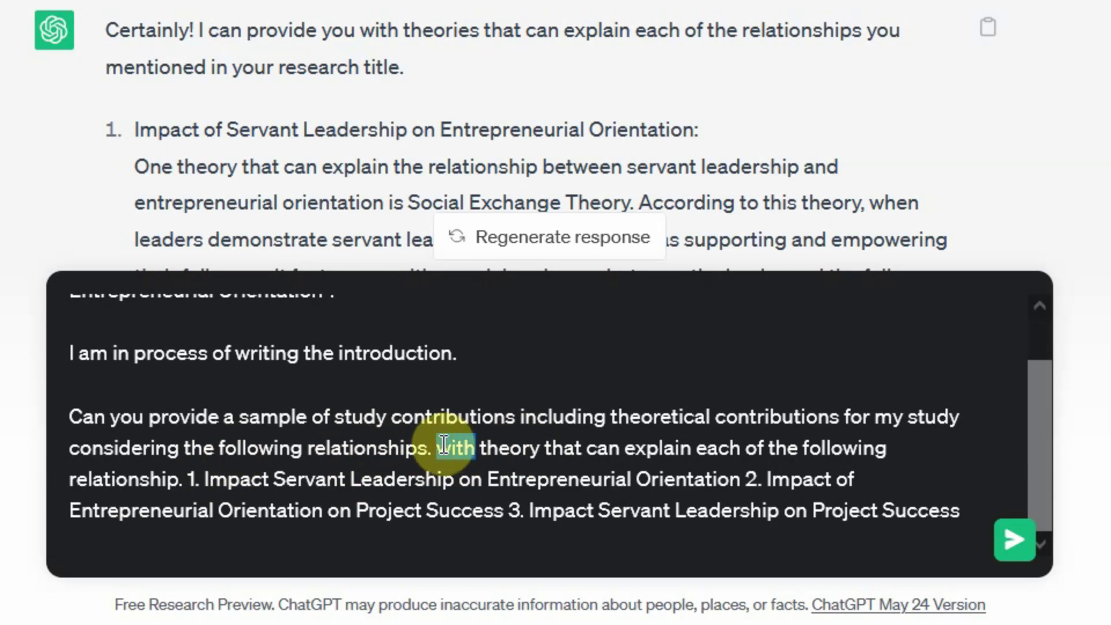
pyautogui.hotkey('shift', 'Right')
pyautogui.hotkey('shift', 'Right')
pyautogui.hotkey('shift', 'Right')
pyautogui.hotkey('shift', 'Right')
pyautogui.hotkey('shift', 'Right')
pyautogui.hotkey('shift', 'Right')
pyautogui.hotkey('shift', 'Right')
pyautogui.hotkey('shift', 'Right')
pyautogui.hotkey('shift', 'Right')
pyautogui.hotkey('shift', 'Right')
pyautogui.hotkey('shift', 'Right')
pyautogui.hotkey('shift', 'Right')
pyautogui.hotkey('shift', 'Right')
pyautogui.hotkey('shift', 'Right')
pyautogui.hotkey('shift', 'Right')
pyautogui.hotkey('shift', 'Right')
pyautogui.hotkey('shift', 'Right')
pyautogui.hotkey('shift', 'Right')
pyautogui.hotkey('shift', 'Right')
pyautogui.hotkey('shift', 'Right')
pyautogui.hotkey('shift', 'Right')
pyautogui.hotkey('shift', 'Right')
pyautogui.hotkey('shift', 'Right')
pyautogui.hotkey('shift', 'Right')
pyautogui.press('BackSpace')
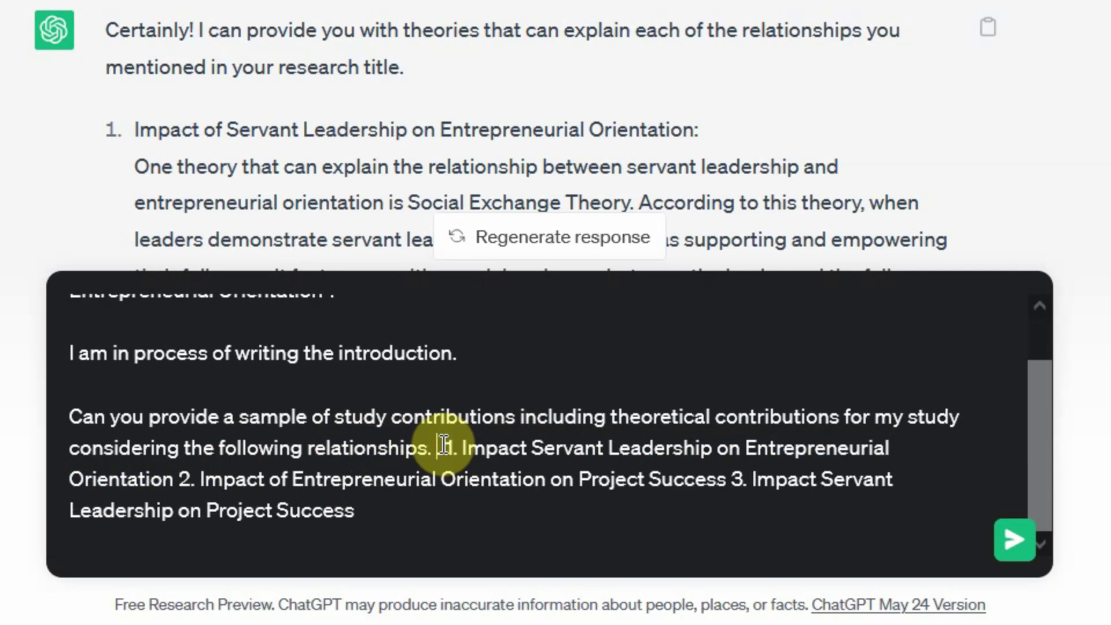
# - Start each of the three numbered relationships on a new line in the study contributions prompt and submit it
pyautogui.press('Delete')
pyautogui.hotkey('shift', 'Return')
pyautogui.press('Right')
pyautogui.press('Right')
pyautogui.press('Right')
pyautogui.press('Right')
pyautogui.press('Right')
pyautogui.press('Right')
pyautogui.press('Right')
pyautogui.press('Right')
pyautogui.press('Right')
pyautogui.press('Right')
pyautogui.press('Right')
pyautogui.press('Right')
pyautogui.press('Right')
pyautogui.press('Right')
pyautogui.press('Right')
pyautogui.press('Right')
pyautogui.press('Right')
pyautogui.press('Right')
pyautogui.press('Right')
pyautogui.press('Right')
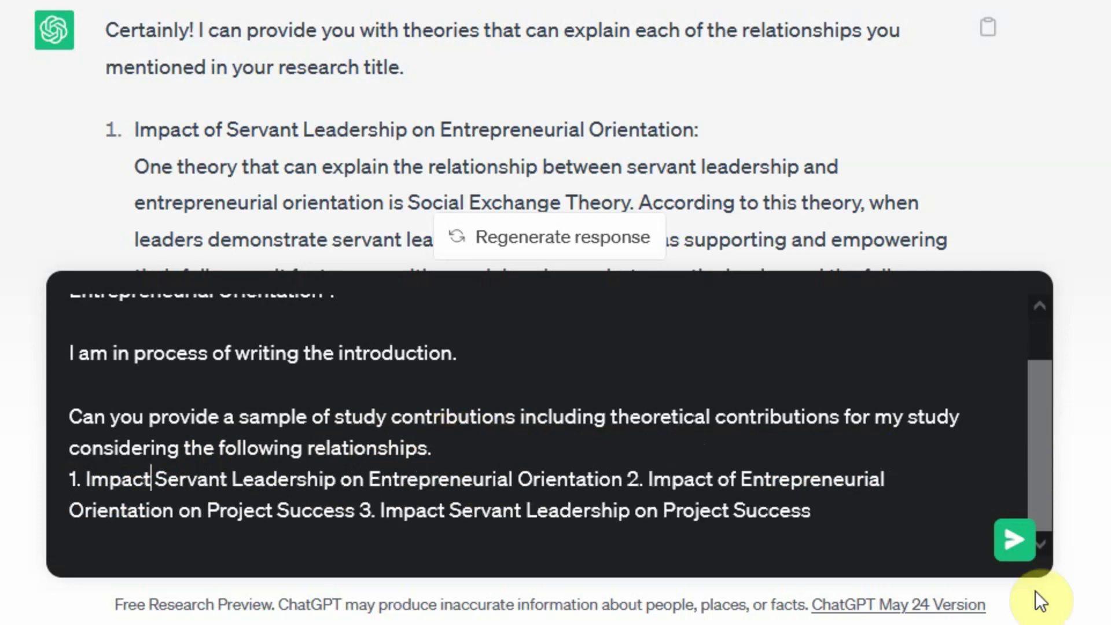
pyautogui.press('Right')
pyautogui.press('Right')
pyautogui.press('Right')
pyautogui.press('Right')
pyautogui.press('Right')
pyautogui.press('Right')
pyautogui.hotkey('shift', 'Return')
pyautogui.press('Right')
pyautogui.press('Right')
pyautogui.press('Right')
pyautogui.press('Right')
pyautogui.press('Right')
pyautogui.press('Right')
pyautogui.press('Right')
pyautogui.press('Right')
pyautogui.press('Right')
pyautogui.press('Right')
pyautogui.press('Right')
pyautogui.press('Right')
pyautogui.press('Right')
pyautogui.press('Right')
pyautogui.press('Right')
pyautogui.press('Right')
pyautogui.press('Right')
pyautogui.press('Right')
pyautogui.press('Right')
pyautogui.press('Right')
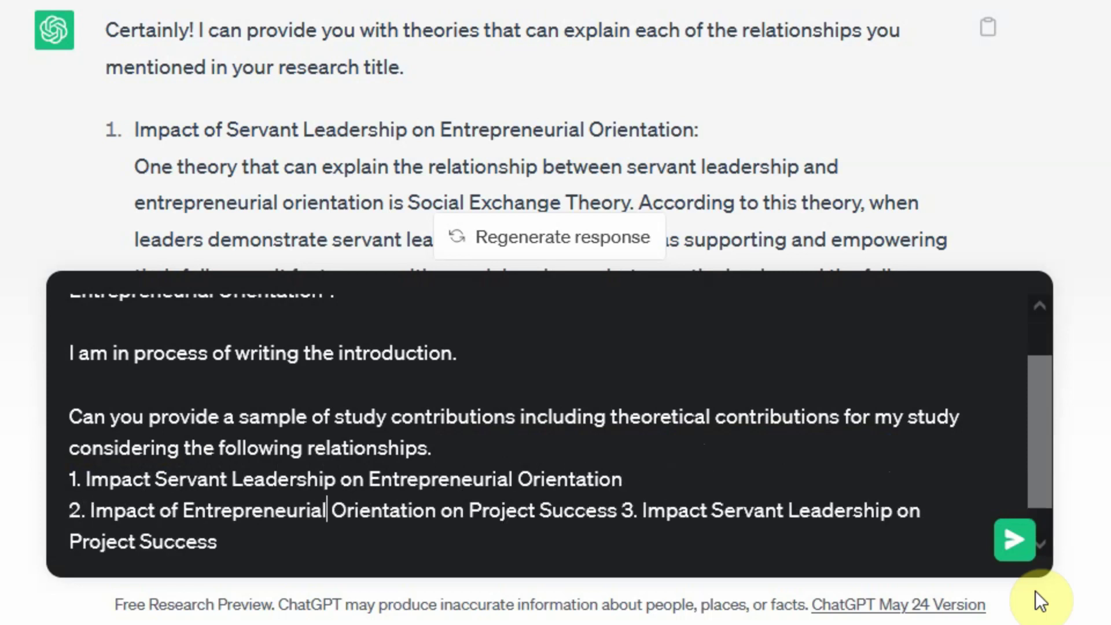
pyautogui.press('Right')
pyautogui.press('Right')
pyautogui.press('Right')
pyautogui.press('Right')
pyautogui.hotkey('shift', 'Return')
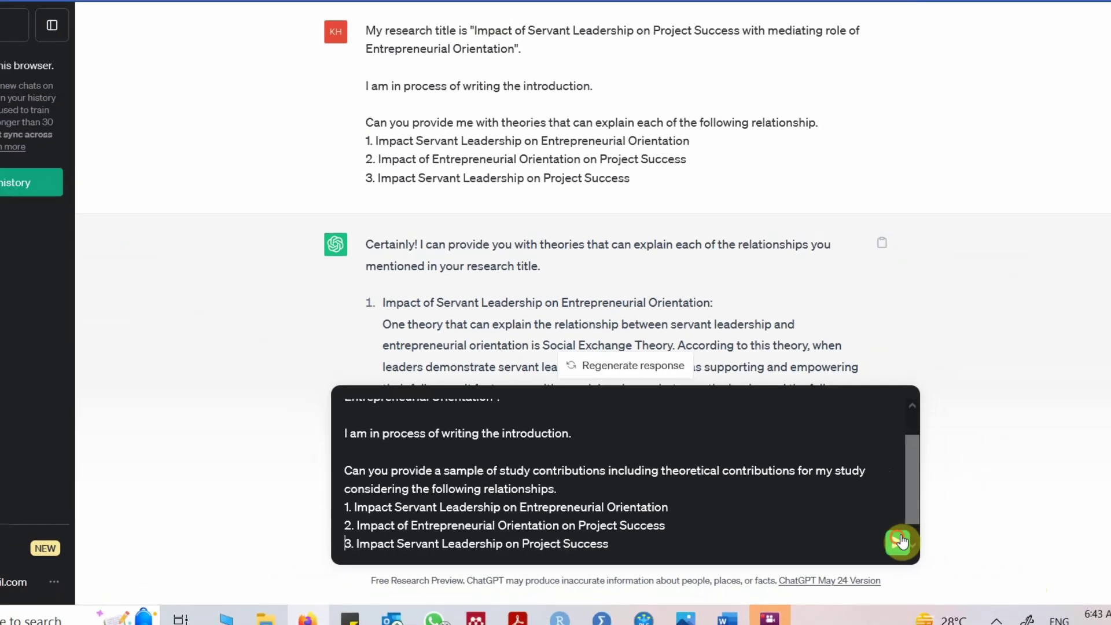
pyautogui.click(1015, 540)
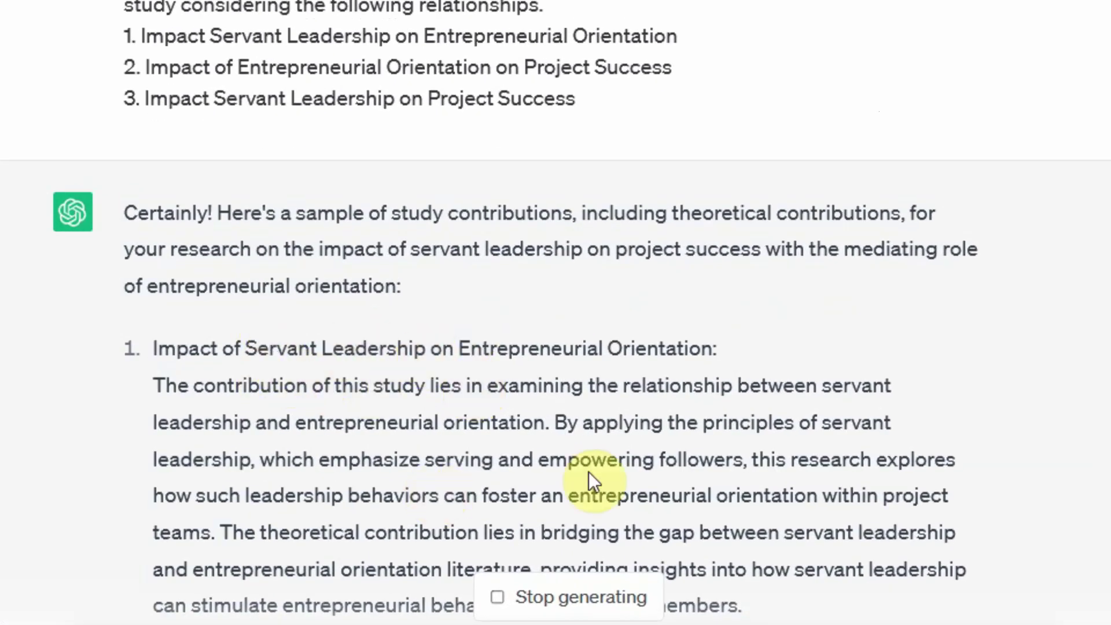
# - Review the sample study contributions for each relationship and the overall theoretical contribution in the answer
pyautogui.scroll(-4, 588, 471)
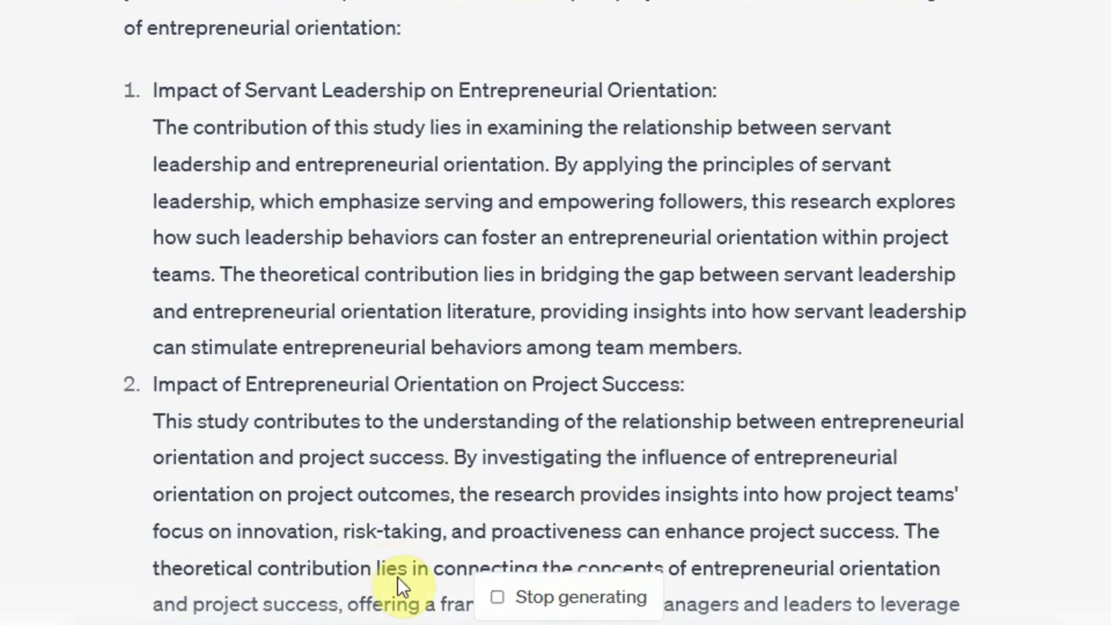
pyautogui.scroll(-10, 373, 405)
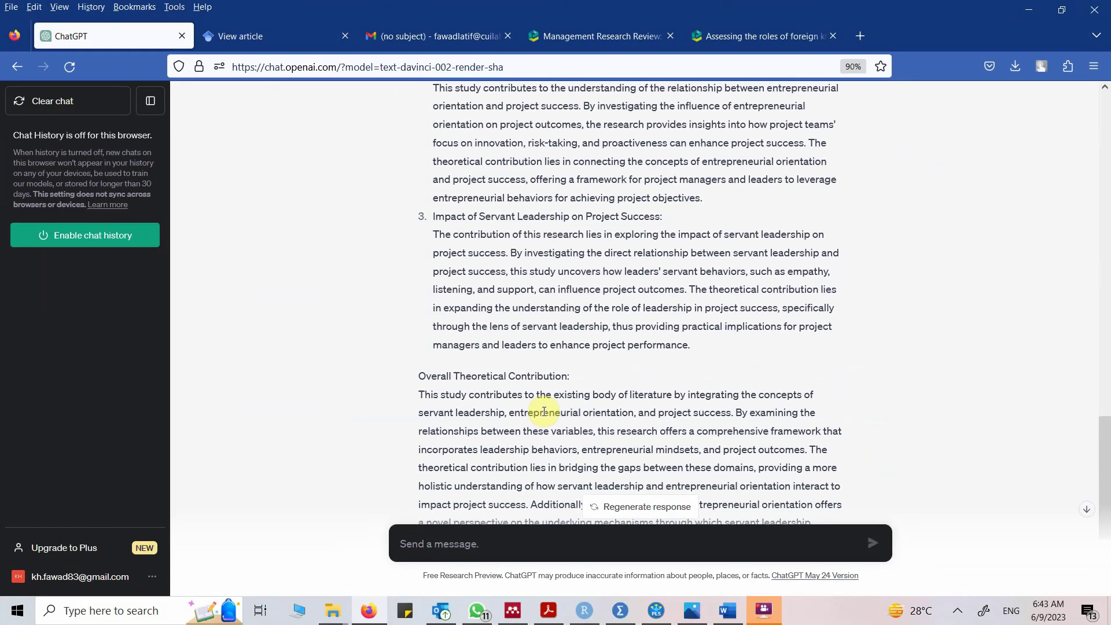
pyautogui.scroll(6, 372, 252)
pyautogui.scroll(-8, 372, 253)
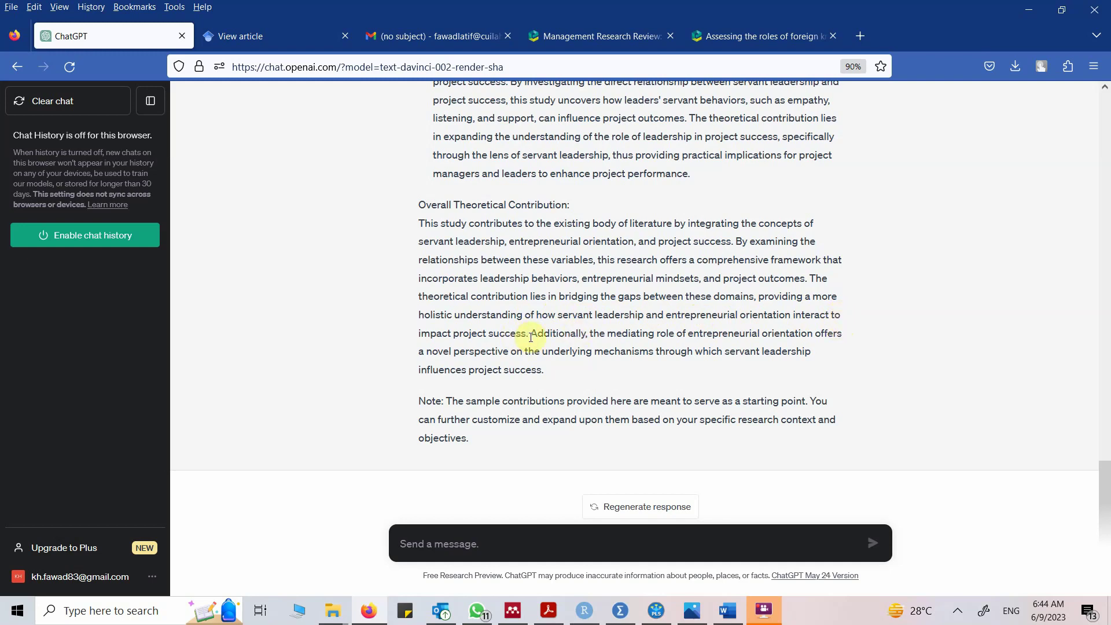
# - Write the follow-up prompt "Can you add the contributions to the theory in light of each relationship that i have proposed."
pyautogui.click(489, 541)
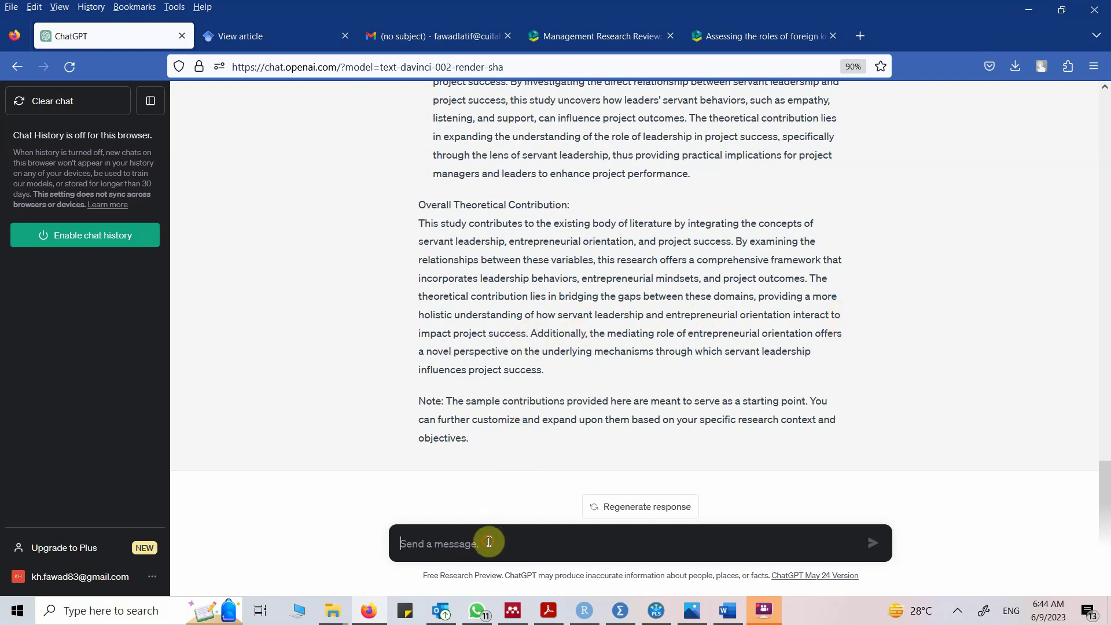
pyautogui.write('Can you ')
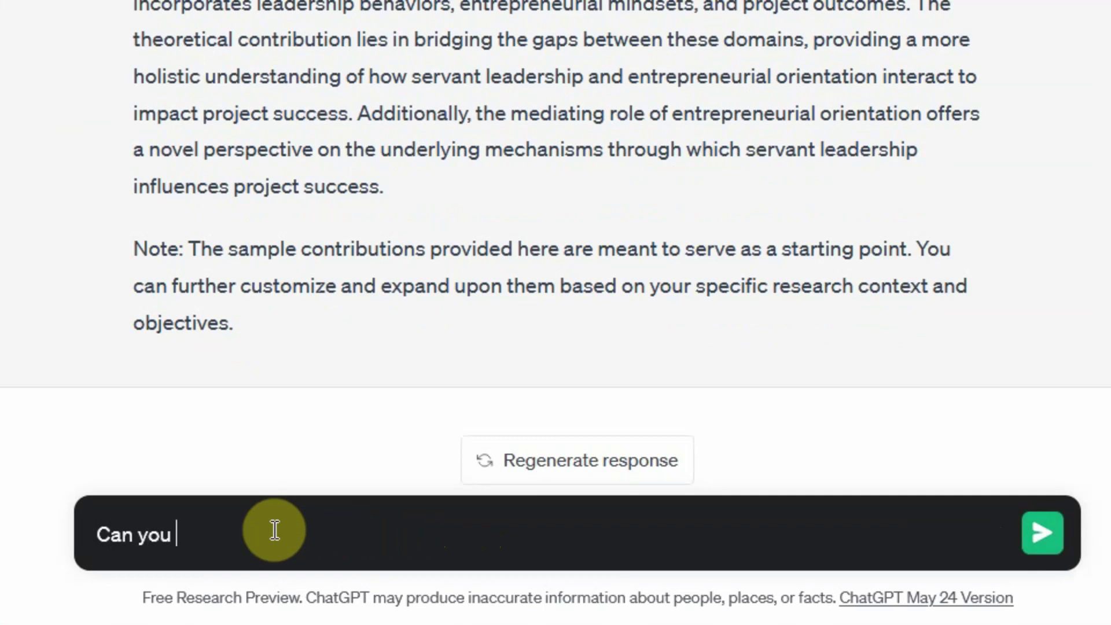
pyautogui.write('add the cont')
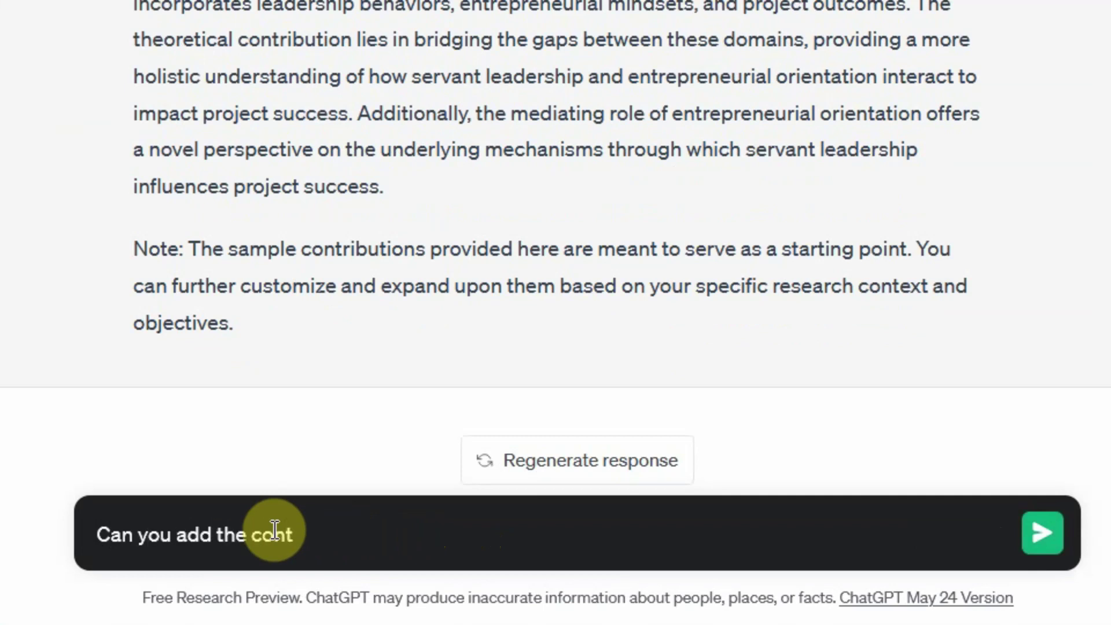
pyautogui.write('ributions to the theory ')
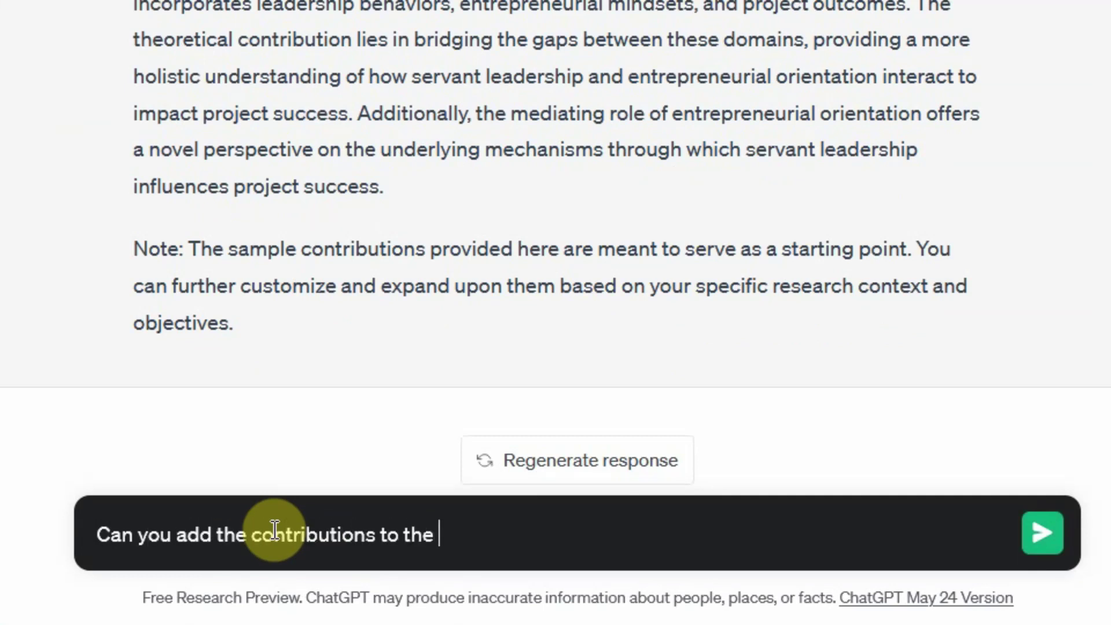
pyautogui.write('in light of each relaitonship that i h')
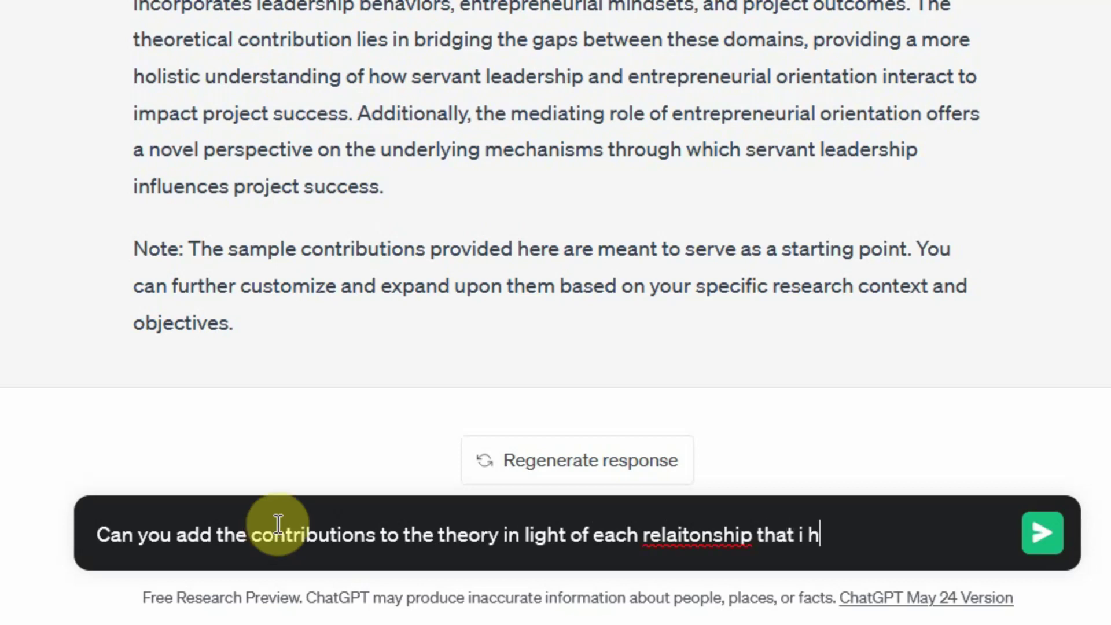
pyautogui.write('ave proposed.')
# - Correct the misspelled word "relaitonship" to "relationship" in the follow-up prompt
pyautogui.click(694, 537)
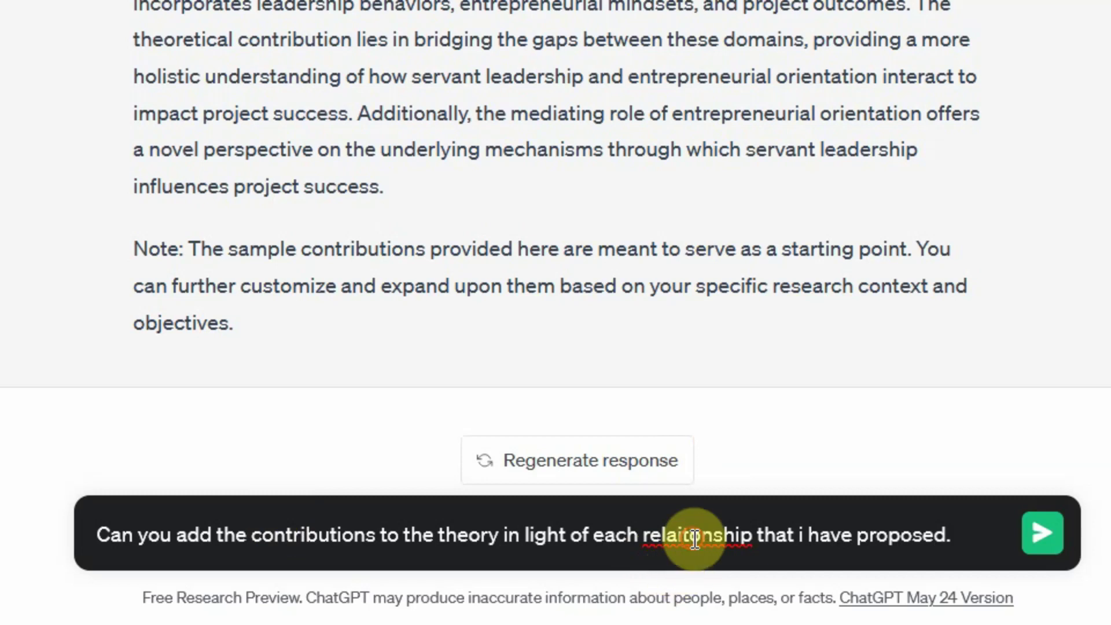
pyautogui.rightClick(694, 537)
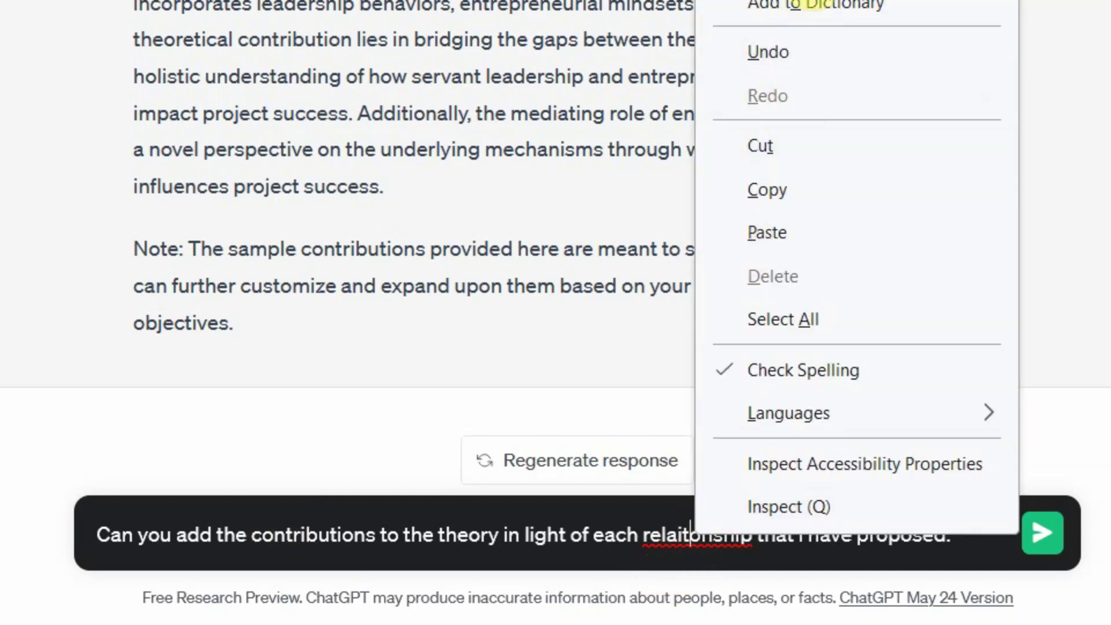
pyautogui.click(814, 1)
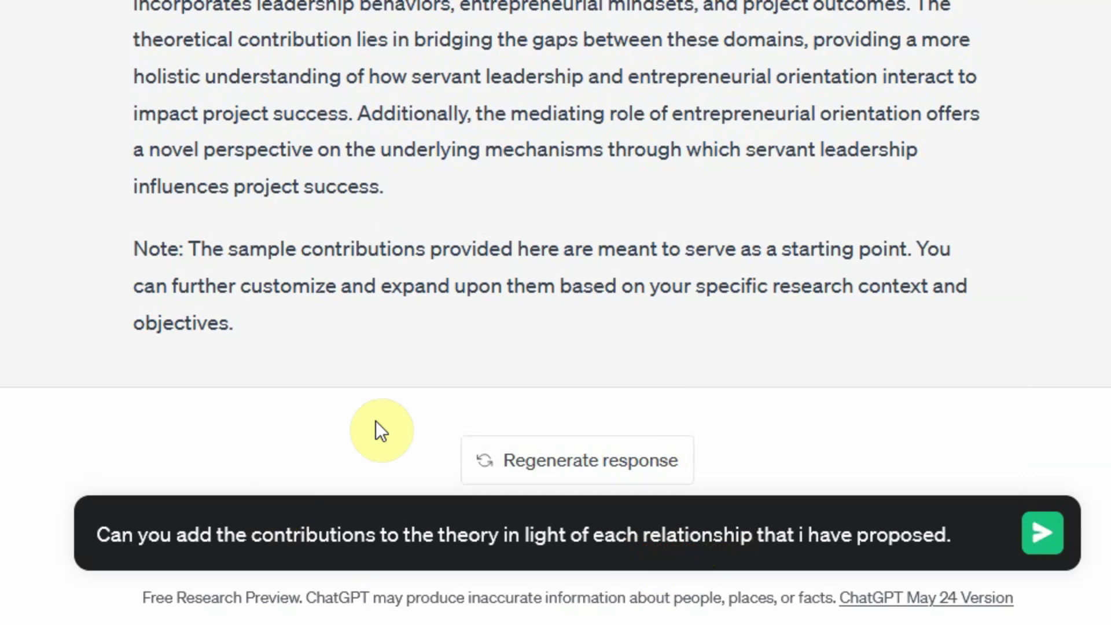
# - Highlight the first relationship's contribution text in the answer, from "orientation" to "team members", and submit the follow-up prompt
pyautogui.scroll(4, 581, 255)
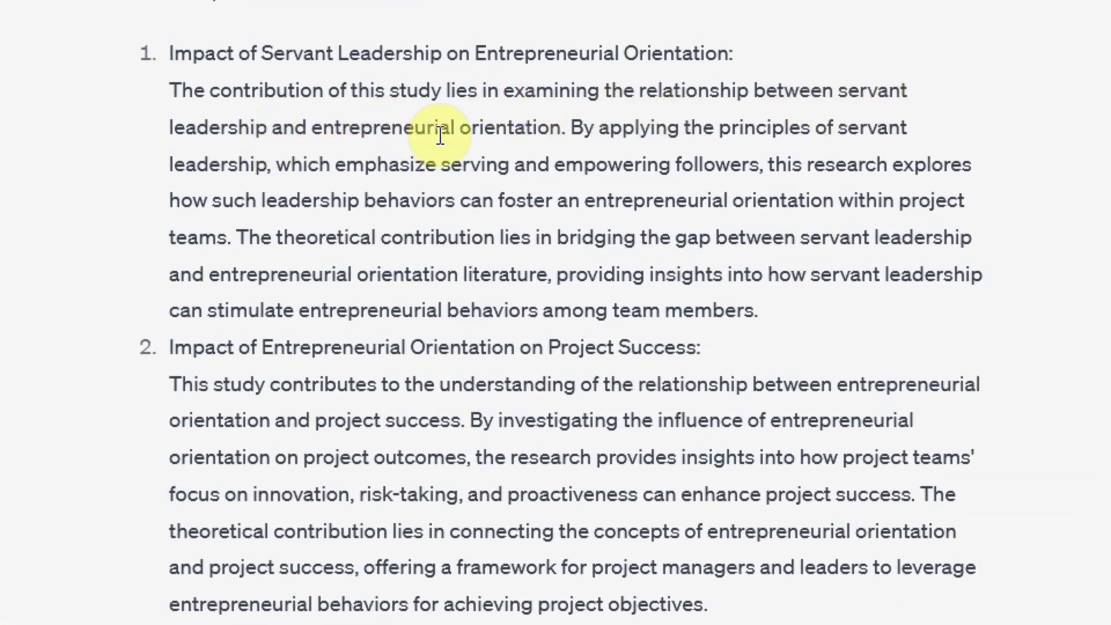
pyautogui.doubleClick(473, 132)
pyautogui.moveTo(474, 132); pyautogui.dragTo(814, 321)
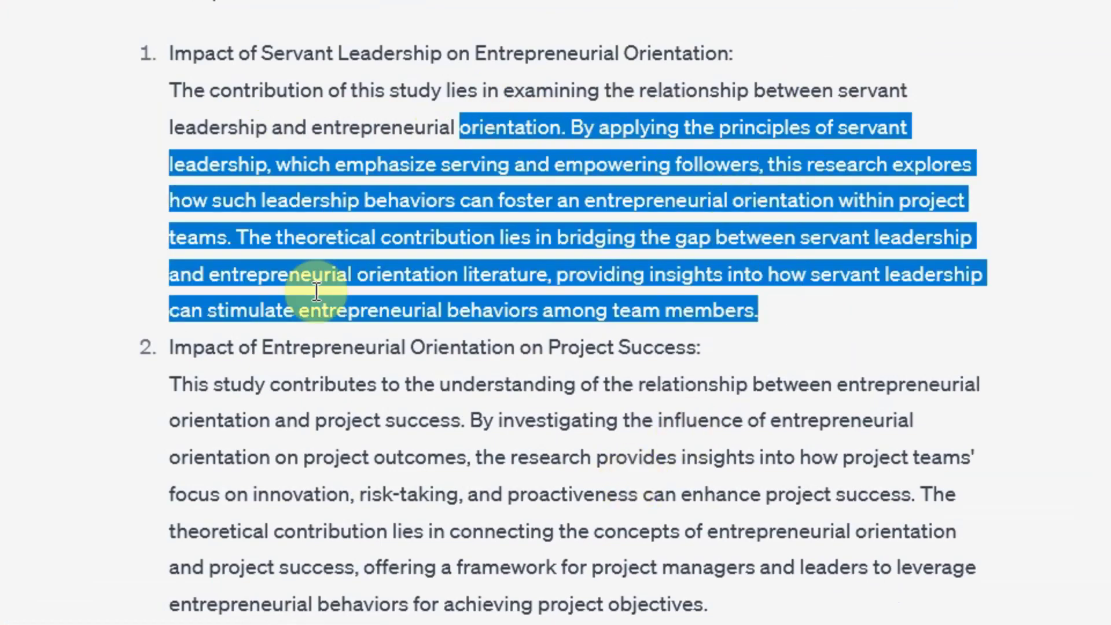
pyautogui.scroll(-10, 402, 224)
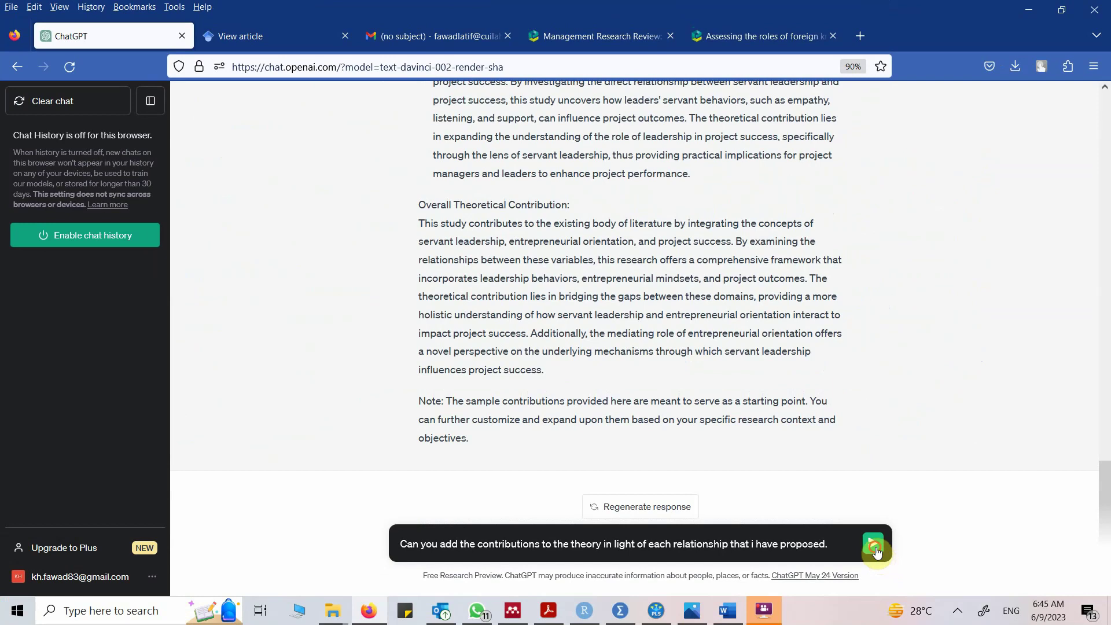
pyautogui.click(875, 547)
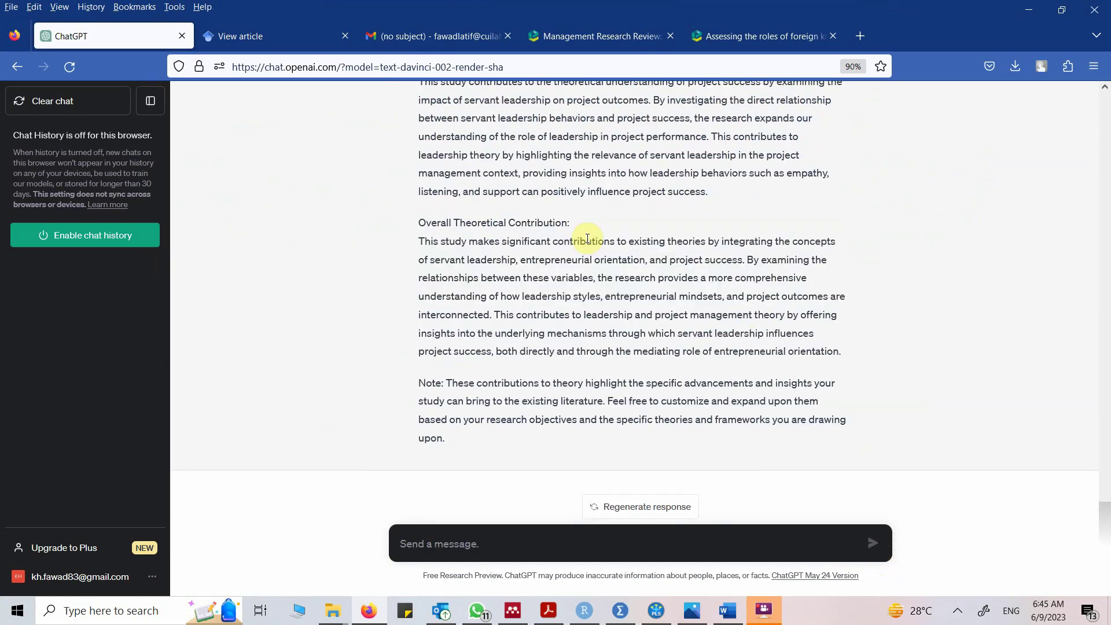
# - Look over the new theoretical contributions and copy the last submitted request into the message box as a new prompt
pyautogui.scroll(10, 587, 239)
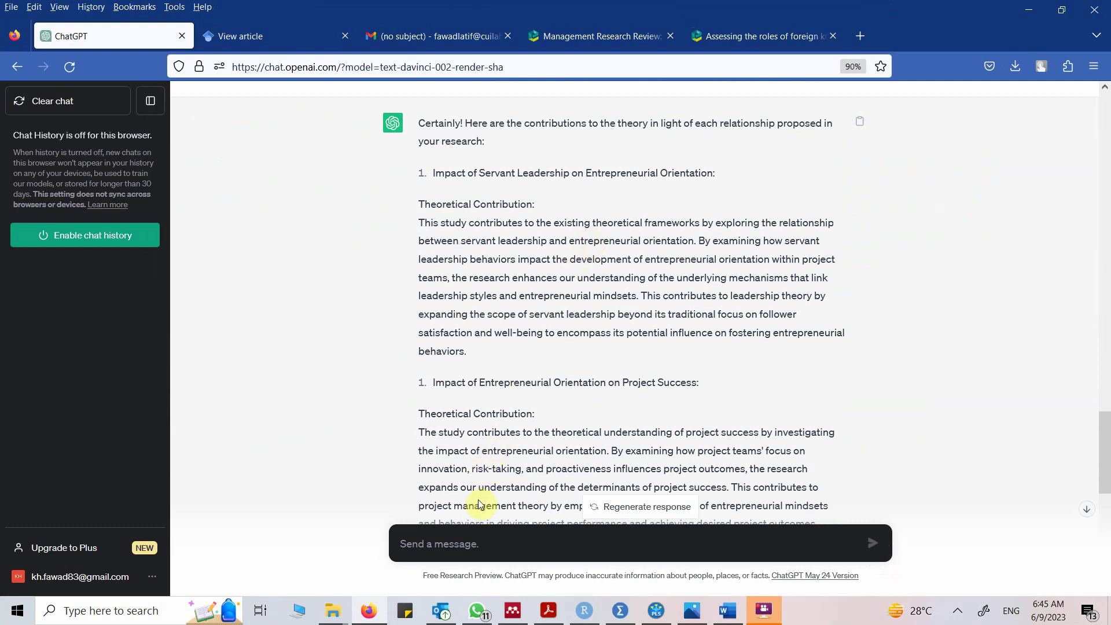
pyautogui.scroll(4, 579, 347)
pyautogui.moveTo(420, 297); pyautogui.dragTo(842, 297)
pyautogui.hotkey('ctrl', 'c')
pyautogui.click(539, 545)
pyautogui.hotkey('ctrl', 'v')
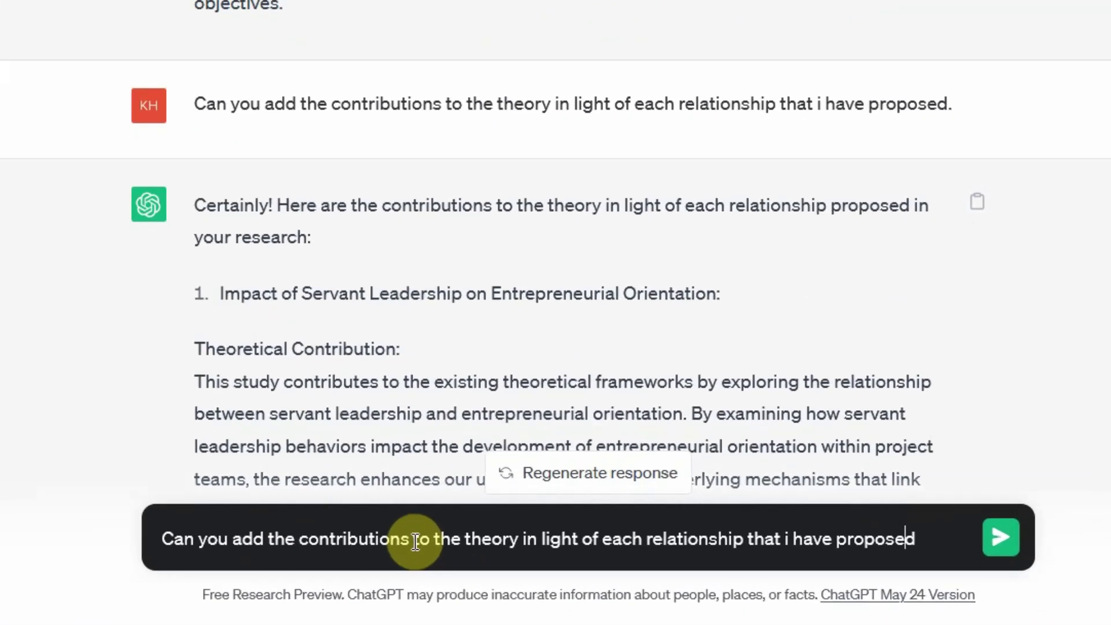
# - Reword the copied prompt to "Can you provide specific contributions to the specific theory proposed to study each of the relaitonship", removing the leftover old wording
pyautogui.press('Left')
pyautogui.press('Left')
pyautogui.press('Left')
pyautogui.press('Left')
pyautogui.press('Left')
pyautogui.press('Left')
pyautogui.press('Left')
pyautogui.press('Left')
pyautogui.press('Left')
pyautogui.press('Left')
pyautogui.press('Left')
pyautogui.press('Left')
pyautogui.press('Left')
pyautogui.press('Left')
pyautogui.press('Left')
pyautogui.press('Left')
pyautogui.press('Left')
pyautogui.press('Left')
pyautogui.press('Left')
pyautogui.press('Left')
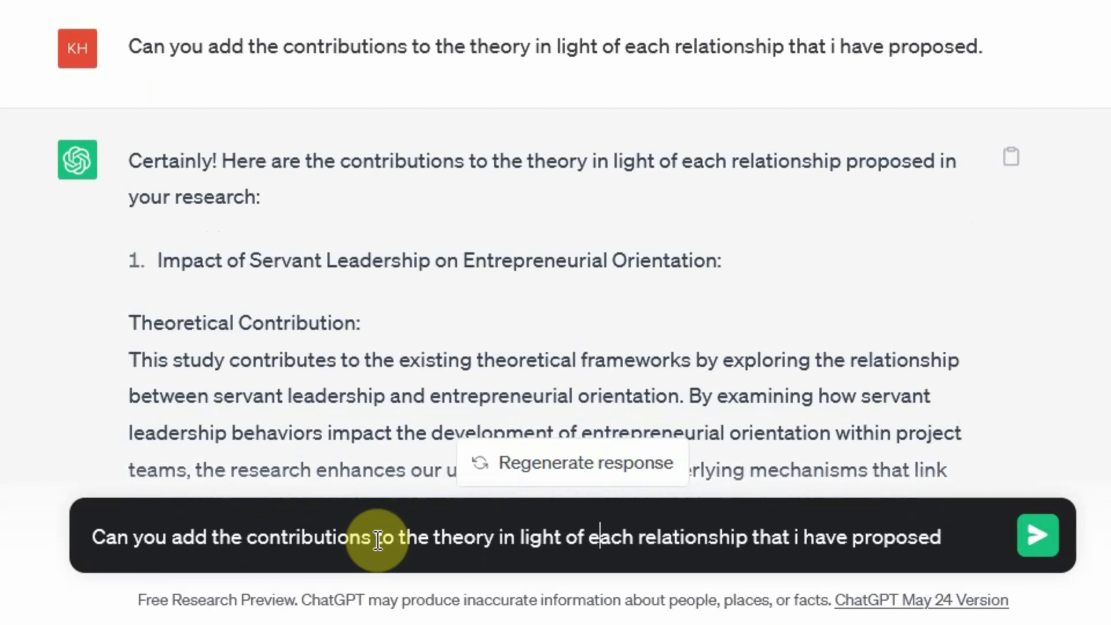
pyautogui.press('Left')
pyautogui.press('Left')
pyautogui.press('Left')
pyautogui.press('Left')
pyautogui.press('Left')
pyautogui.press('Left')
pyautogui.press('Left')
pyautogui.press('Left')
pyautogui.press('Left')
pyautogui.press('Left')
pyautogui.press('Left')
pyautogui.press('Left')
pyautogui.press('Left')
pyautogui.press('Left')
pyautogui.press('Left')
pyautogui.press('Left')
pyautogui.press('Left')
pyautogui.press('Left')
pyautogui.press('Left')
pyautogui.press('Left')
pyautogui.press('Right')
pyautogui.write('provide sp')
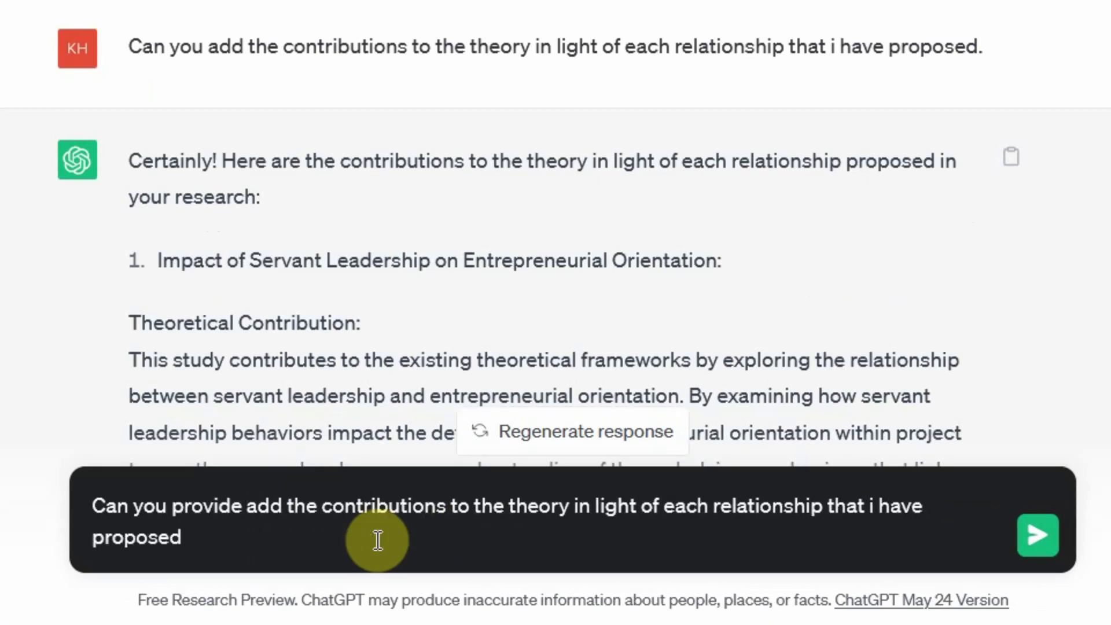
pyautogui.write('ecific contribu')
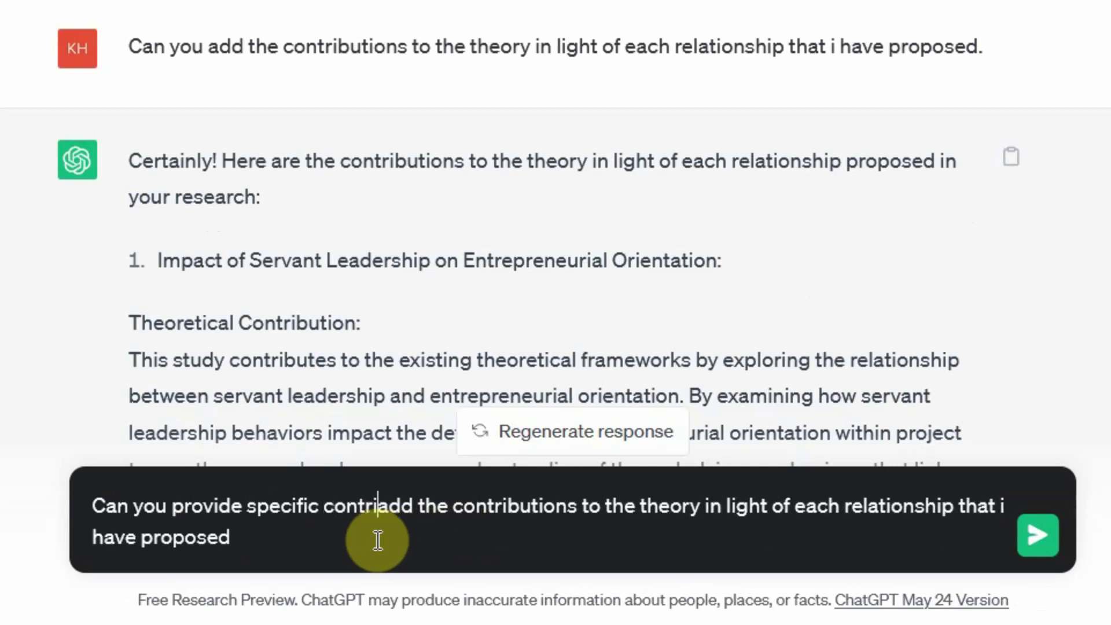
pyautogui.write('tions to the spec')
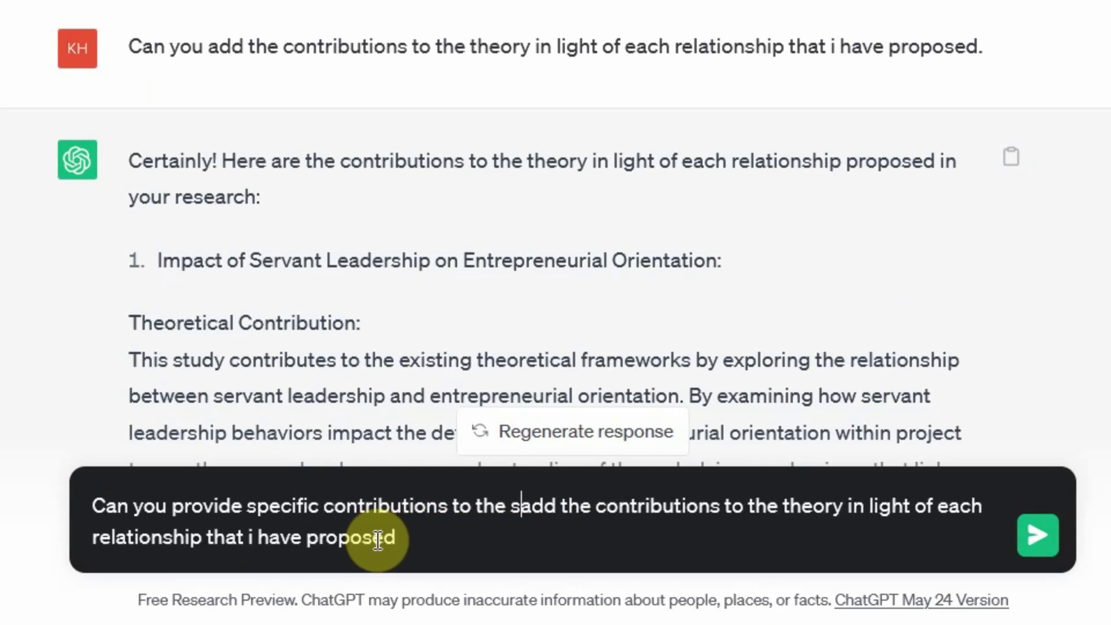
pyautogui.write('ific ')
pyautogui.write('theo')
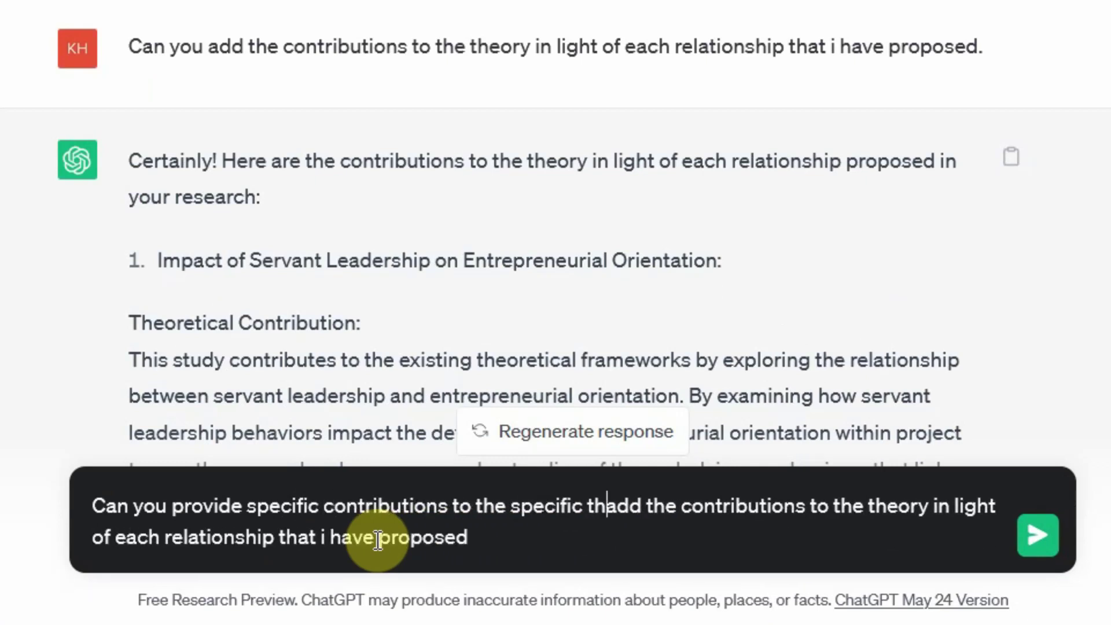
pyautogui.write('ry prop')
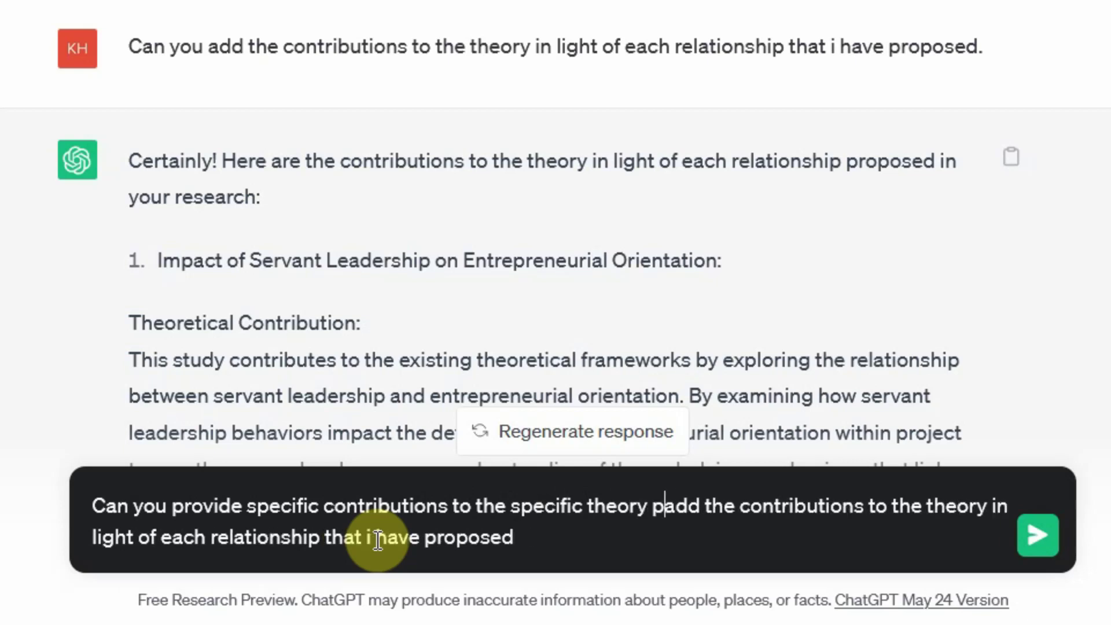
pyautogui.write('osed to stud')
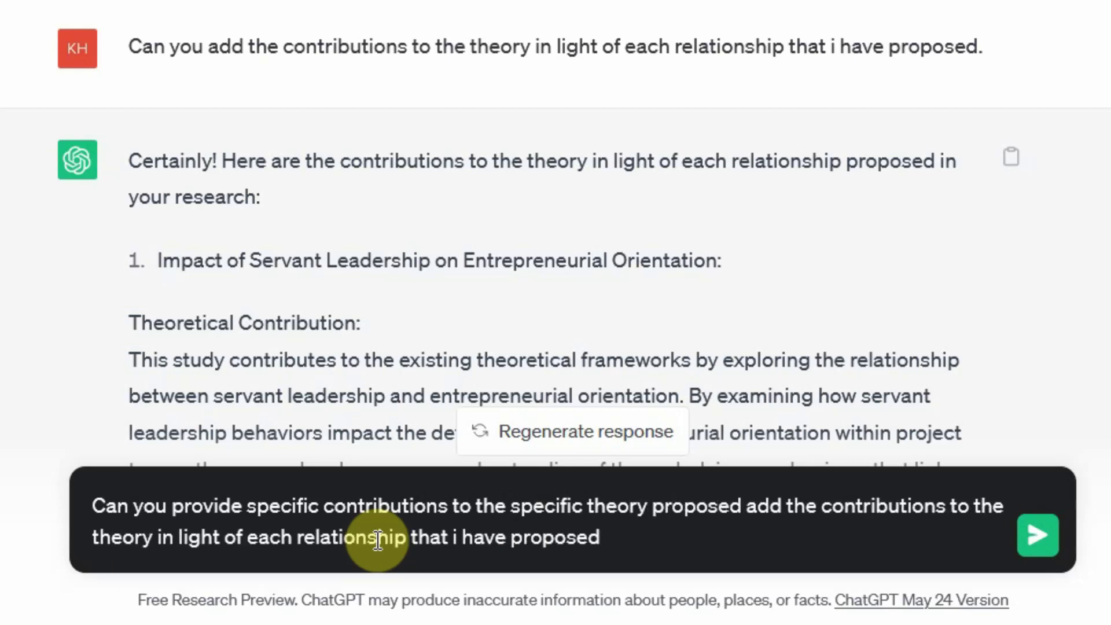
pyautogui.write('y each of the rela')
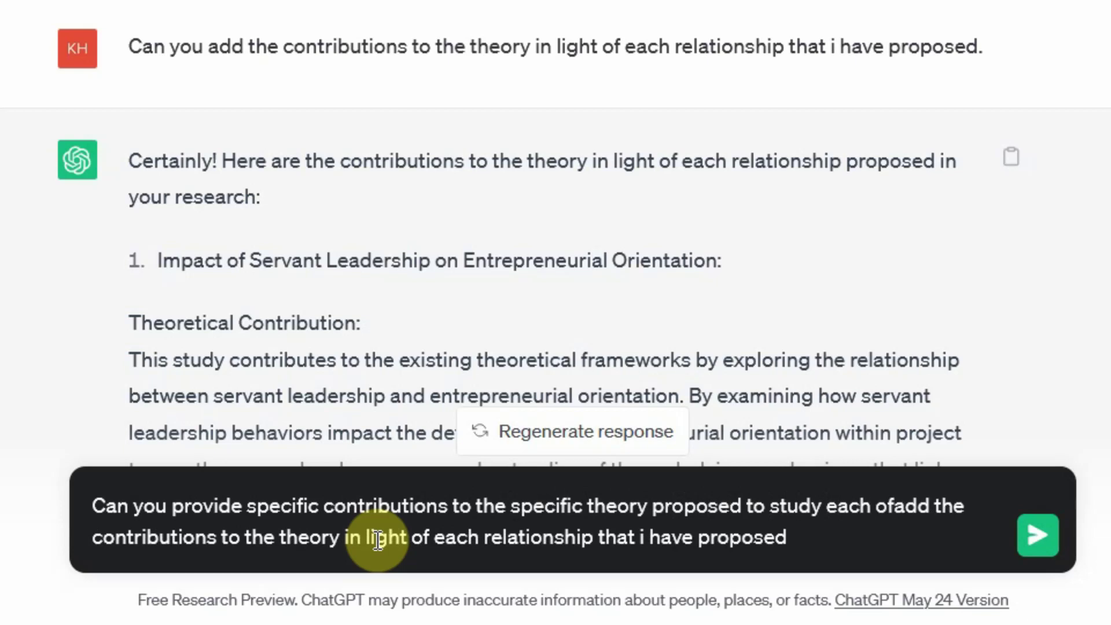
pyautogui.write('itonship')
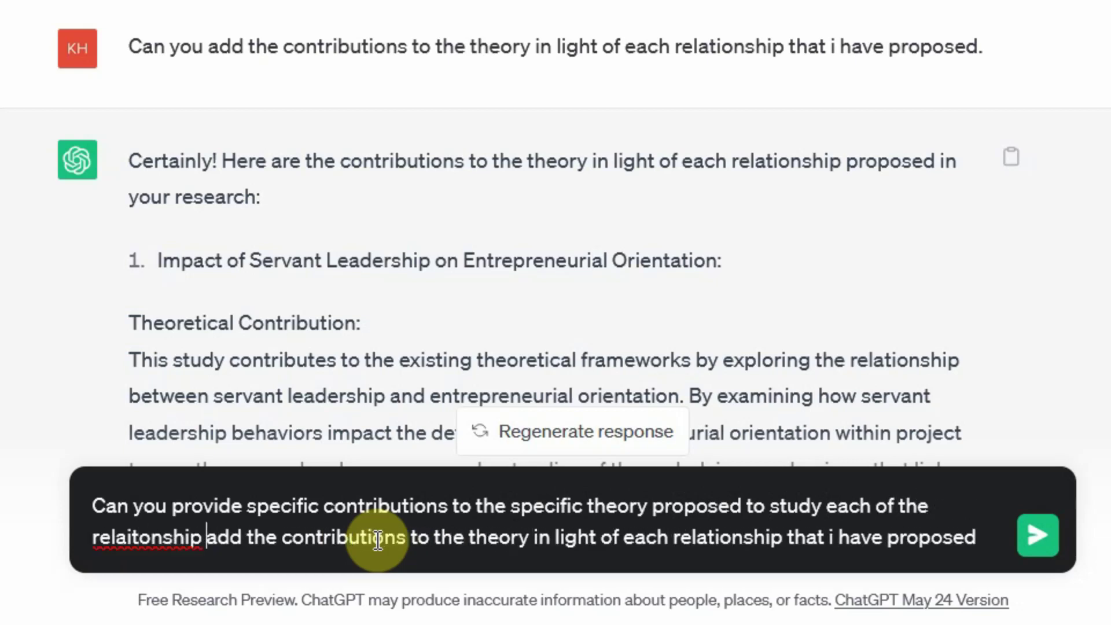
pyautogui.hotkey('shift', 'End')
pyautogui.press('Delete')
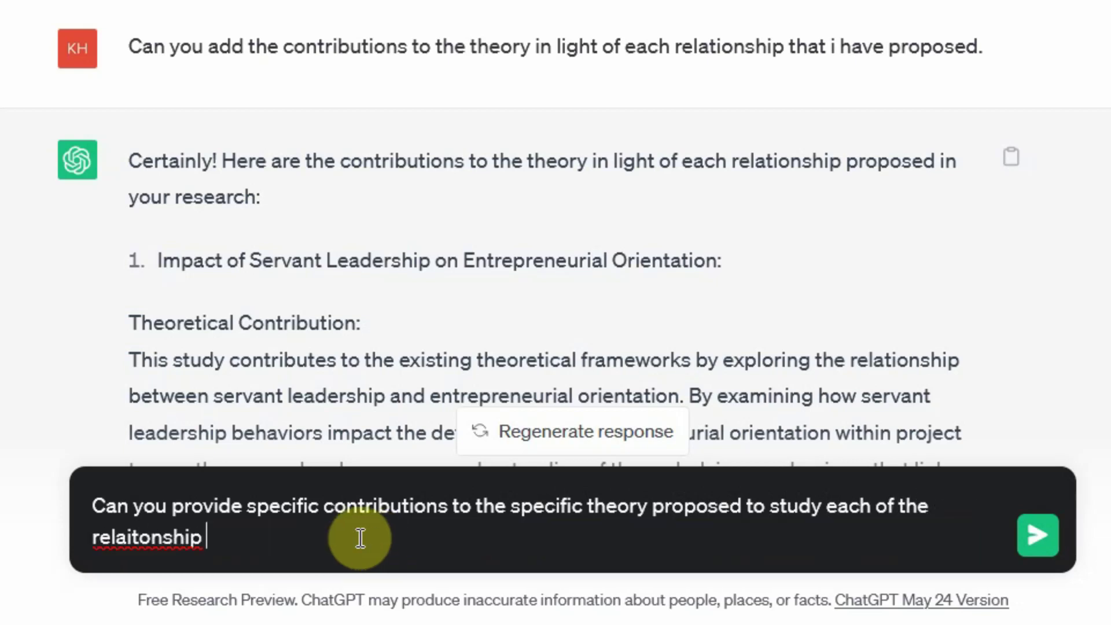
# - Correct the misspelled last word of the prompt to "relationship" using the spelling suggestion and submit the prompt
pyautogui.rightClick(152, 538)
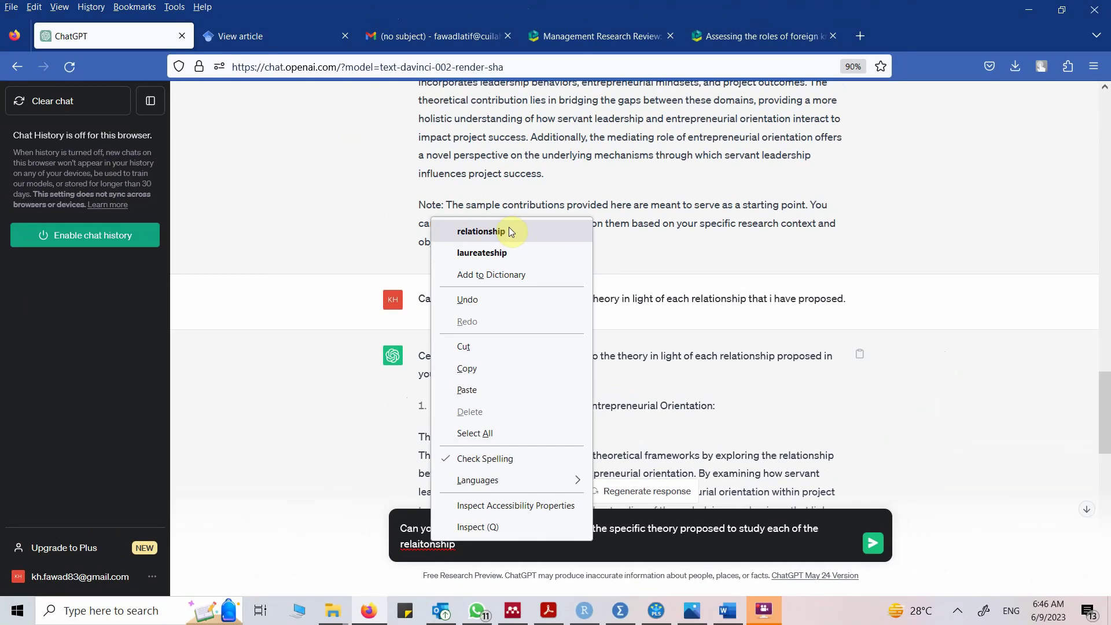
pyautogui.click(508, 227)
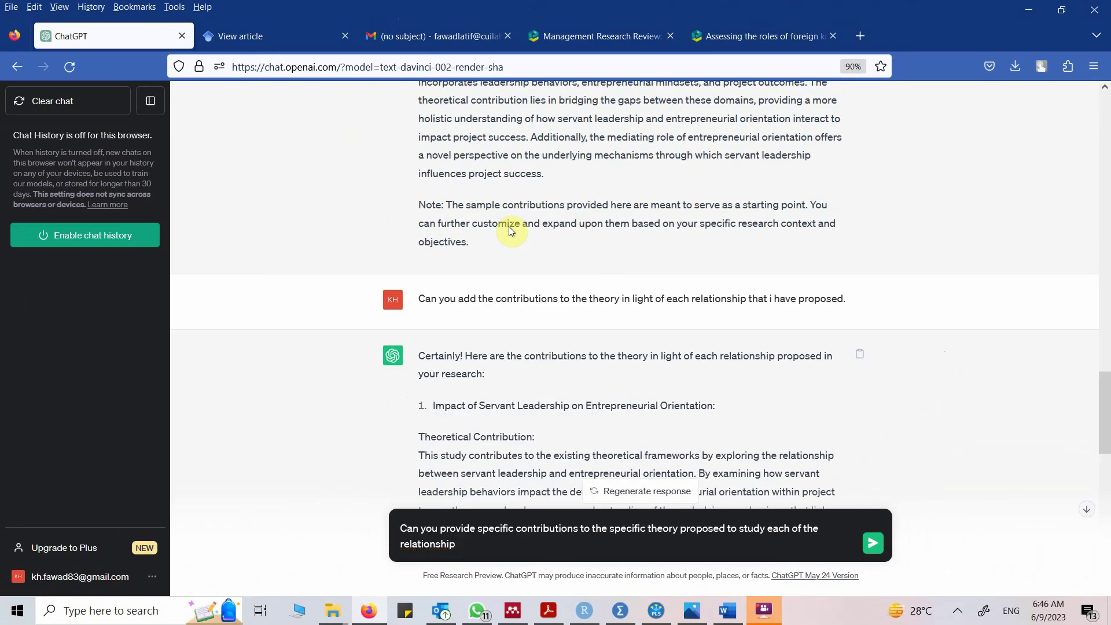
pyautogui.press('Return')
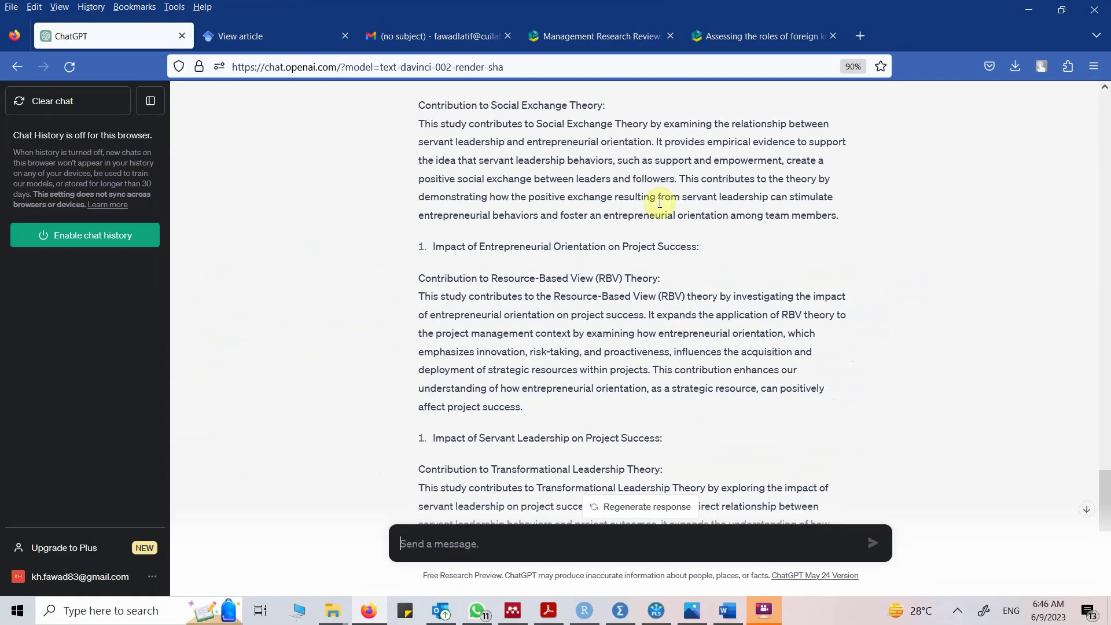
# - Go back to the start of the new answer and highlight the whole submitted prompt asking for specific contributions to theory
pyautogui.scroll(4, 590, 177)
pyautogui.scroll(1, 592, 181)
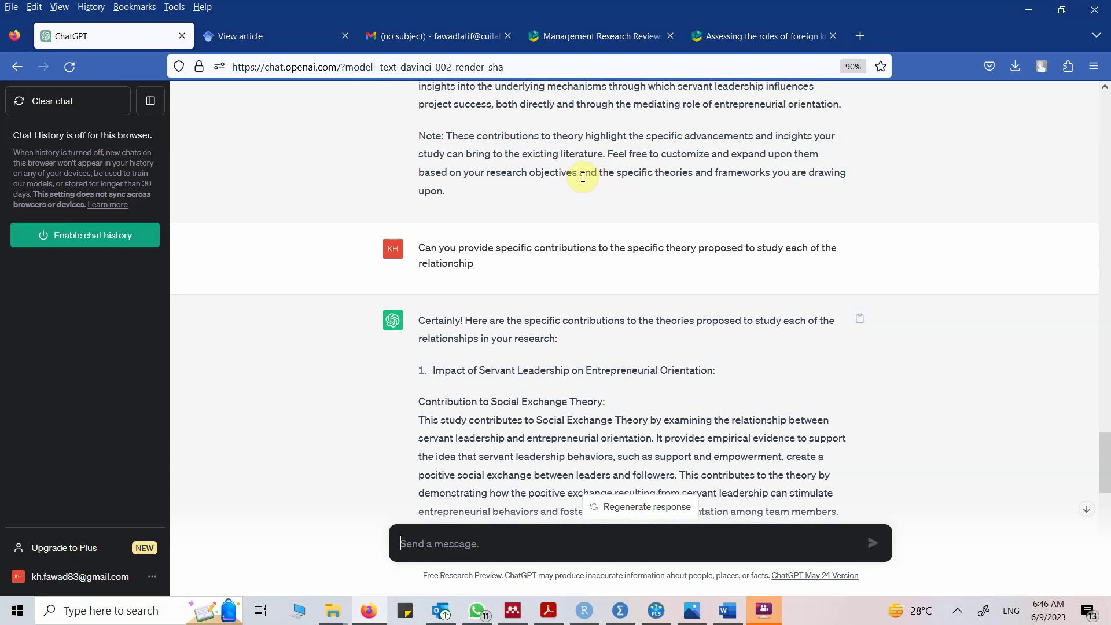
pyautogui.moveTo(464, 247); pyautogui.dragTo(419, 248)
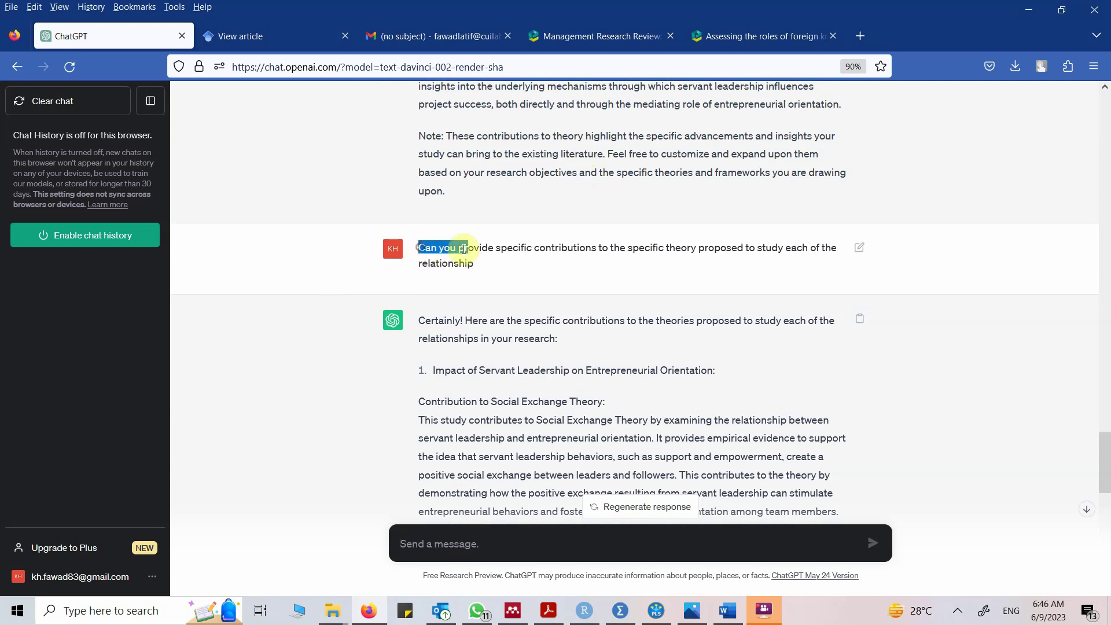
pyautogui.tripleClick(423, 248)
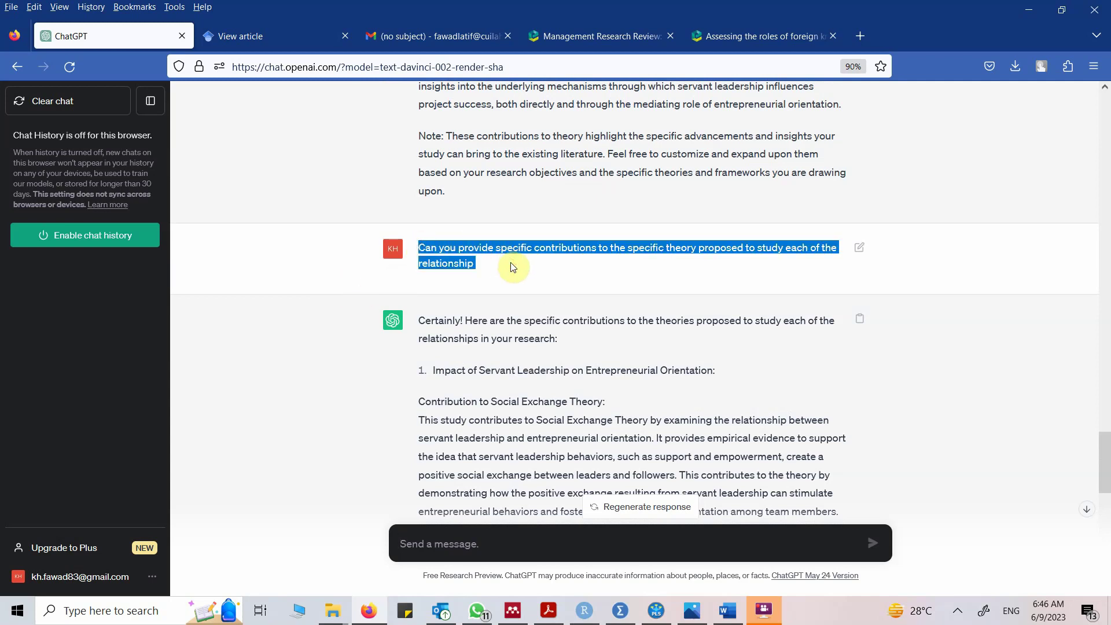